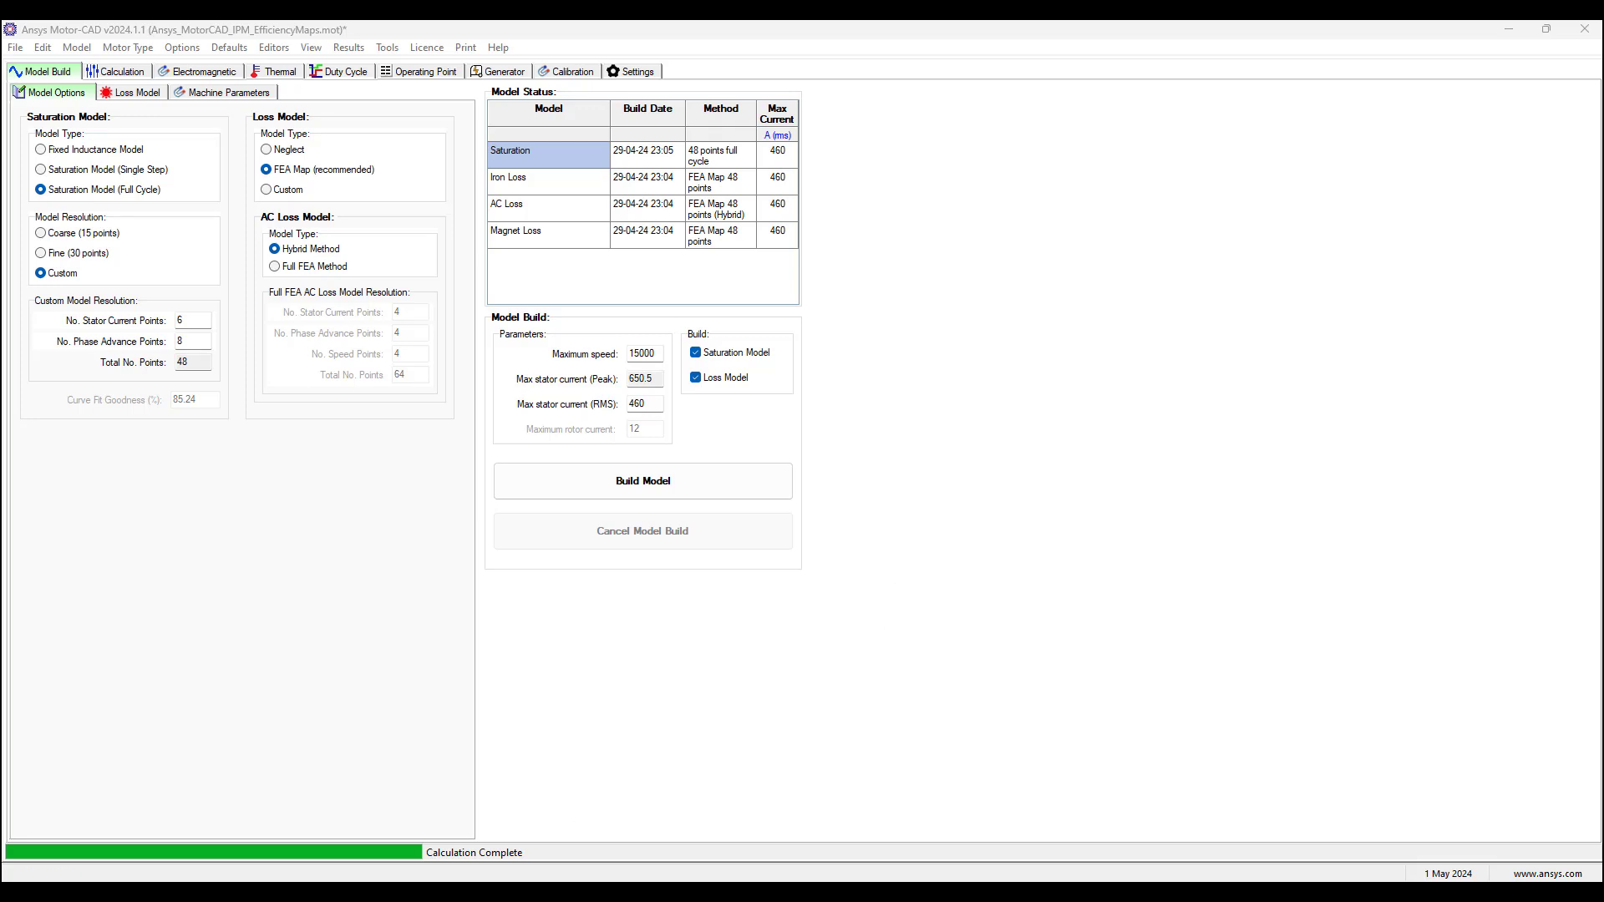
Step: Browse to C:\ANSYS_Motor-CAD\2024_1_1\Tutorials\BPM_Design_Traction, then return to Motor-CAD
{"action": "key", "text": "alt+Tab"}
{"action": "left_click", "coordinate": [336, 592]}
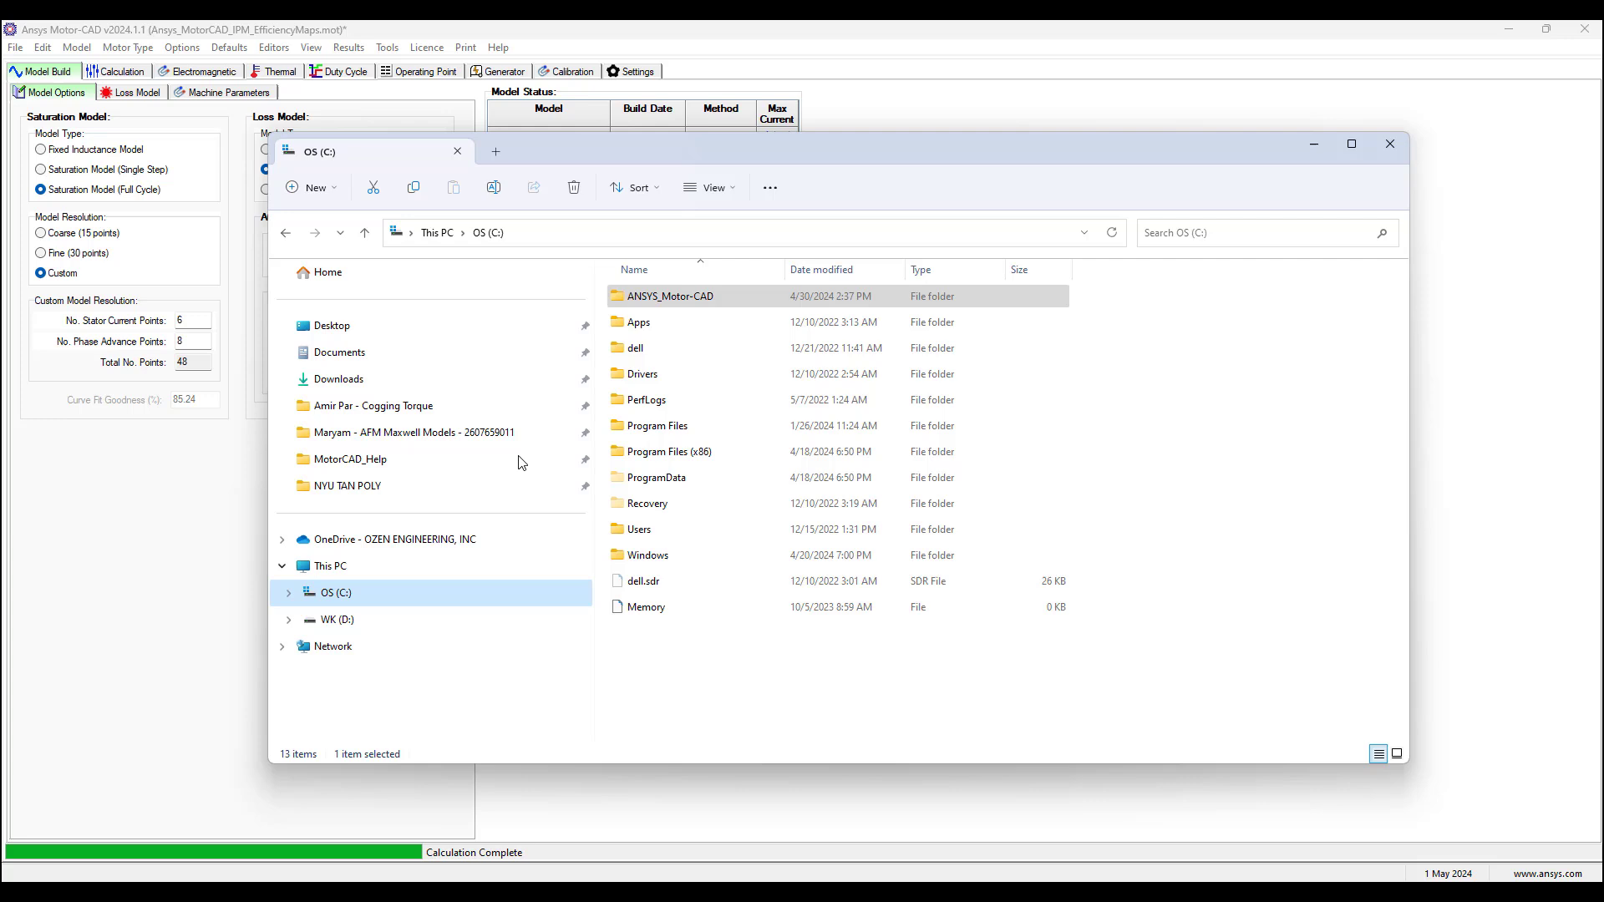
{"action": "double_click", "coordinate": [675, 299]}
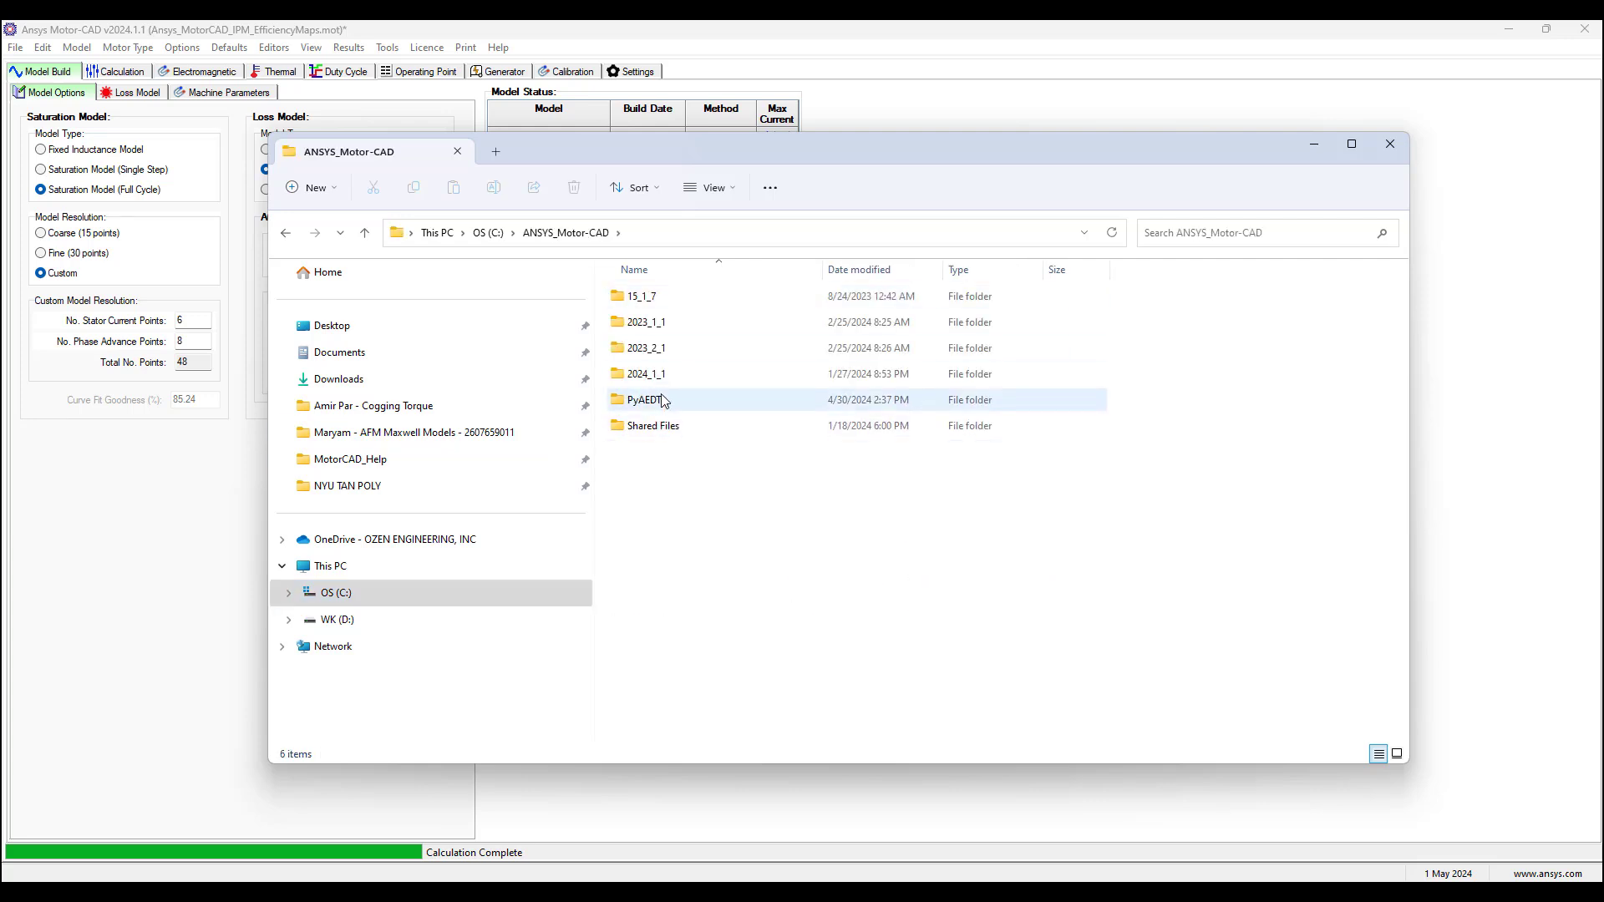
{"action": "double_click", "coordinate": [660, 375]}
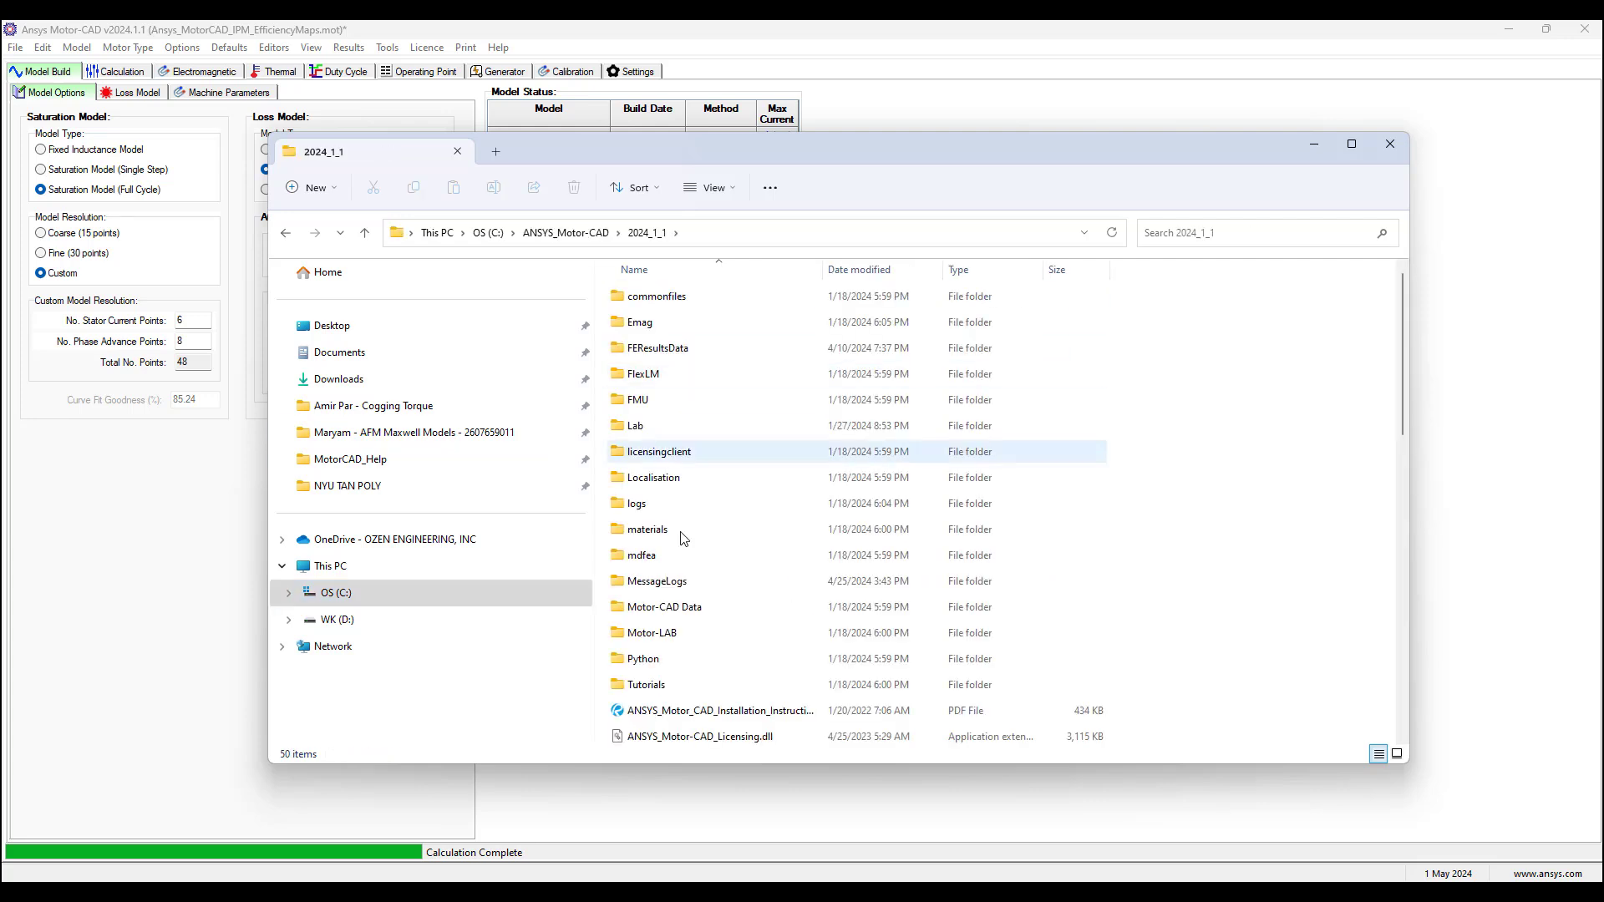
{"action": "double_click", "coordinate": [680, 686]}
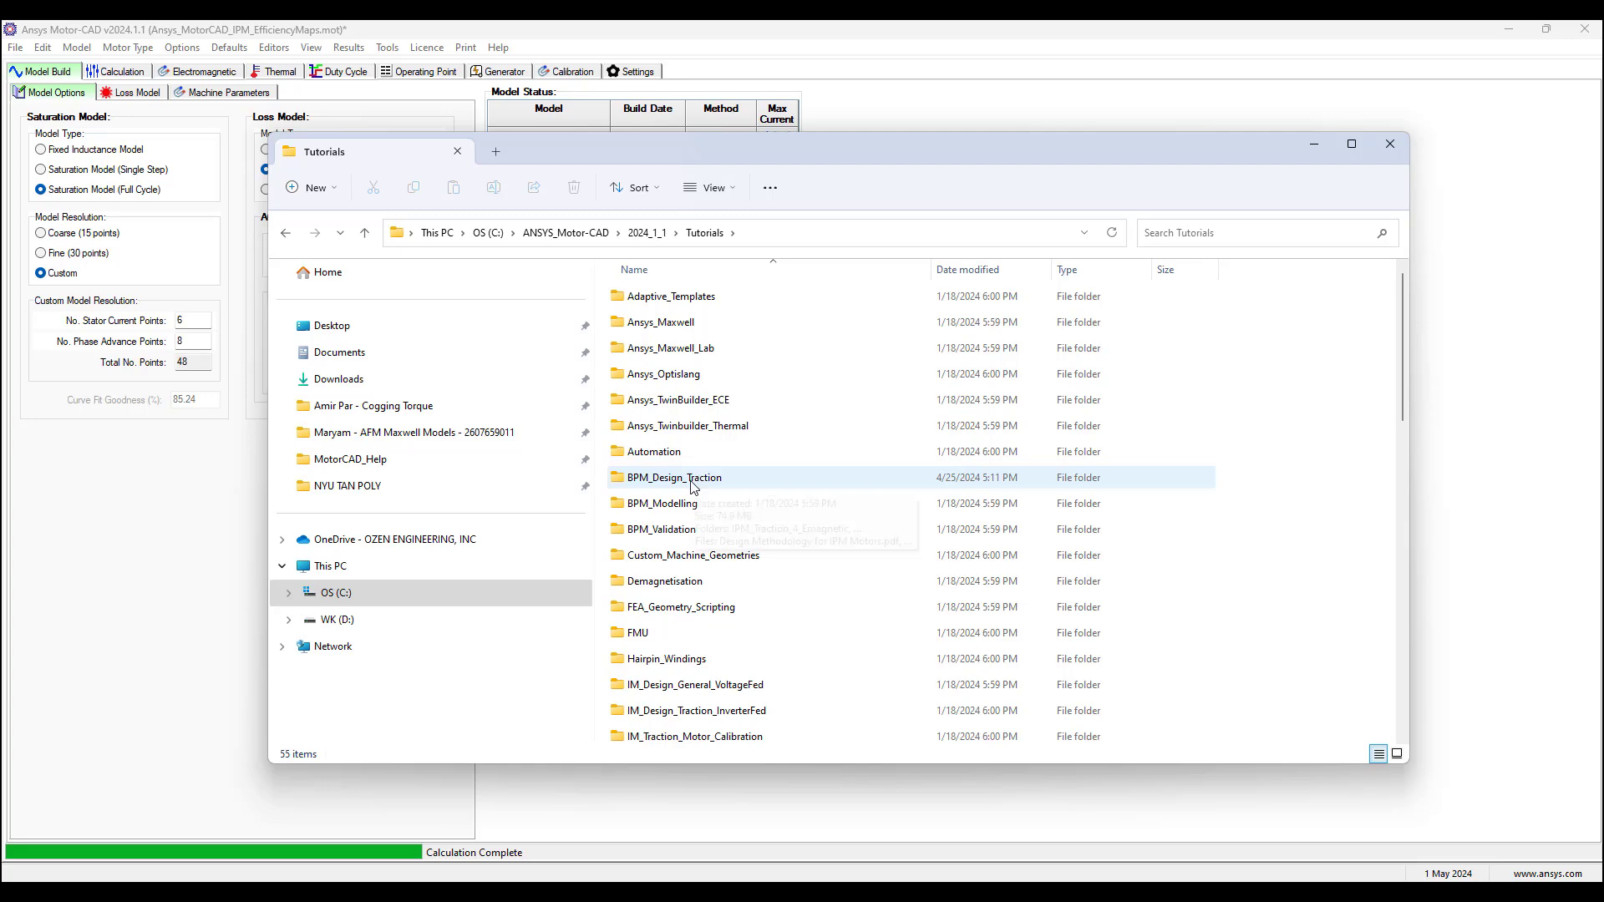
{"action": "double_click", "coordinate": [693, 479]}
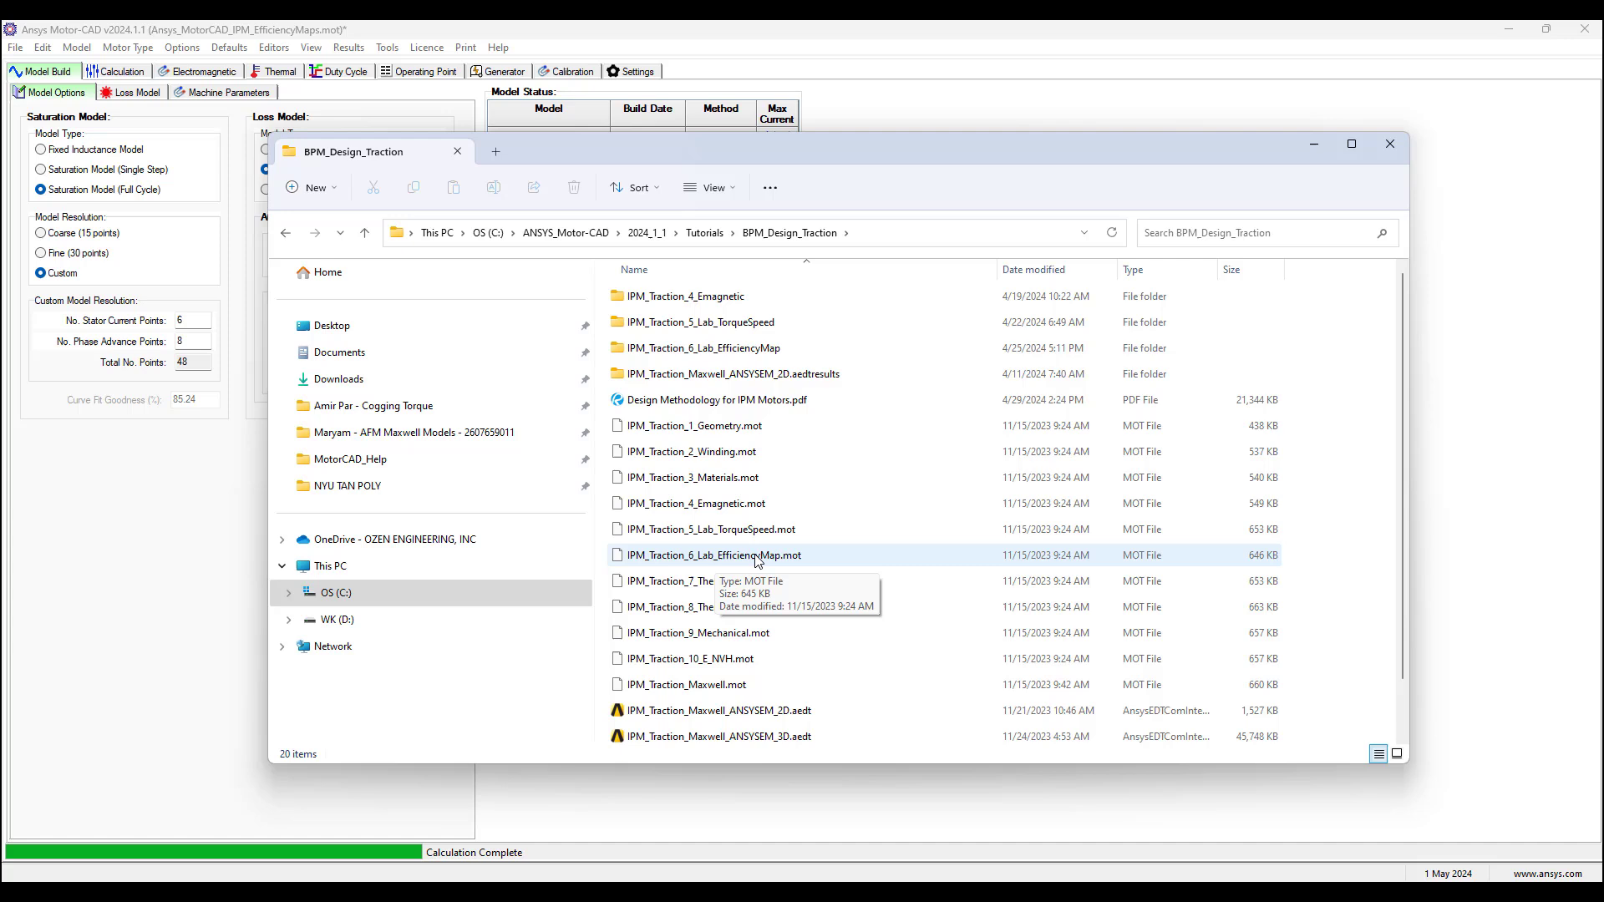
{"action": "left_click", "coordinate": [522, 815]}
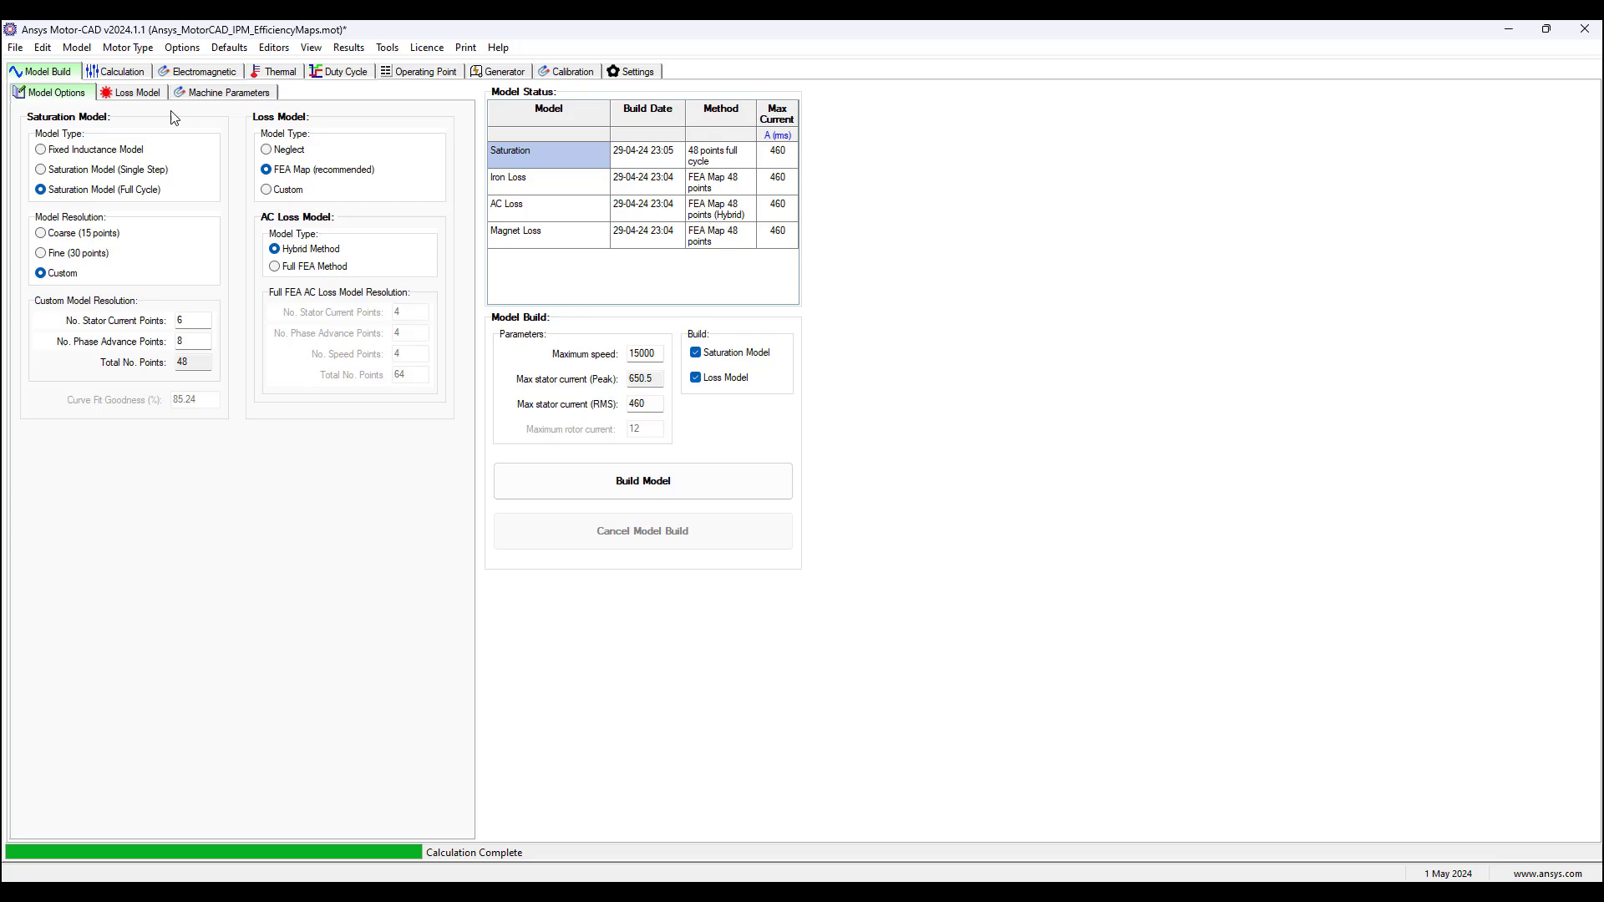
Step: Check the AC winding loss input settings in E-Magnetic, then go back to Lab
{"action": "left_click", "coordinate": [86, 51]}
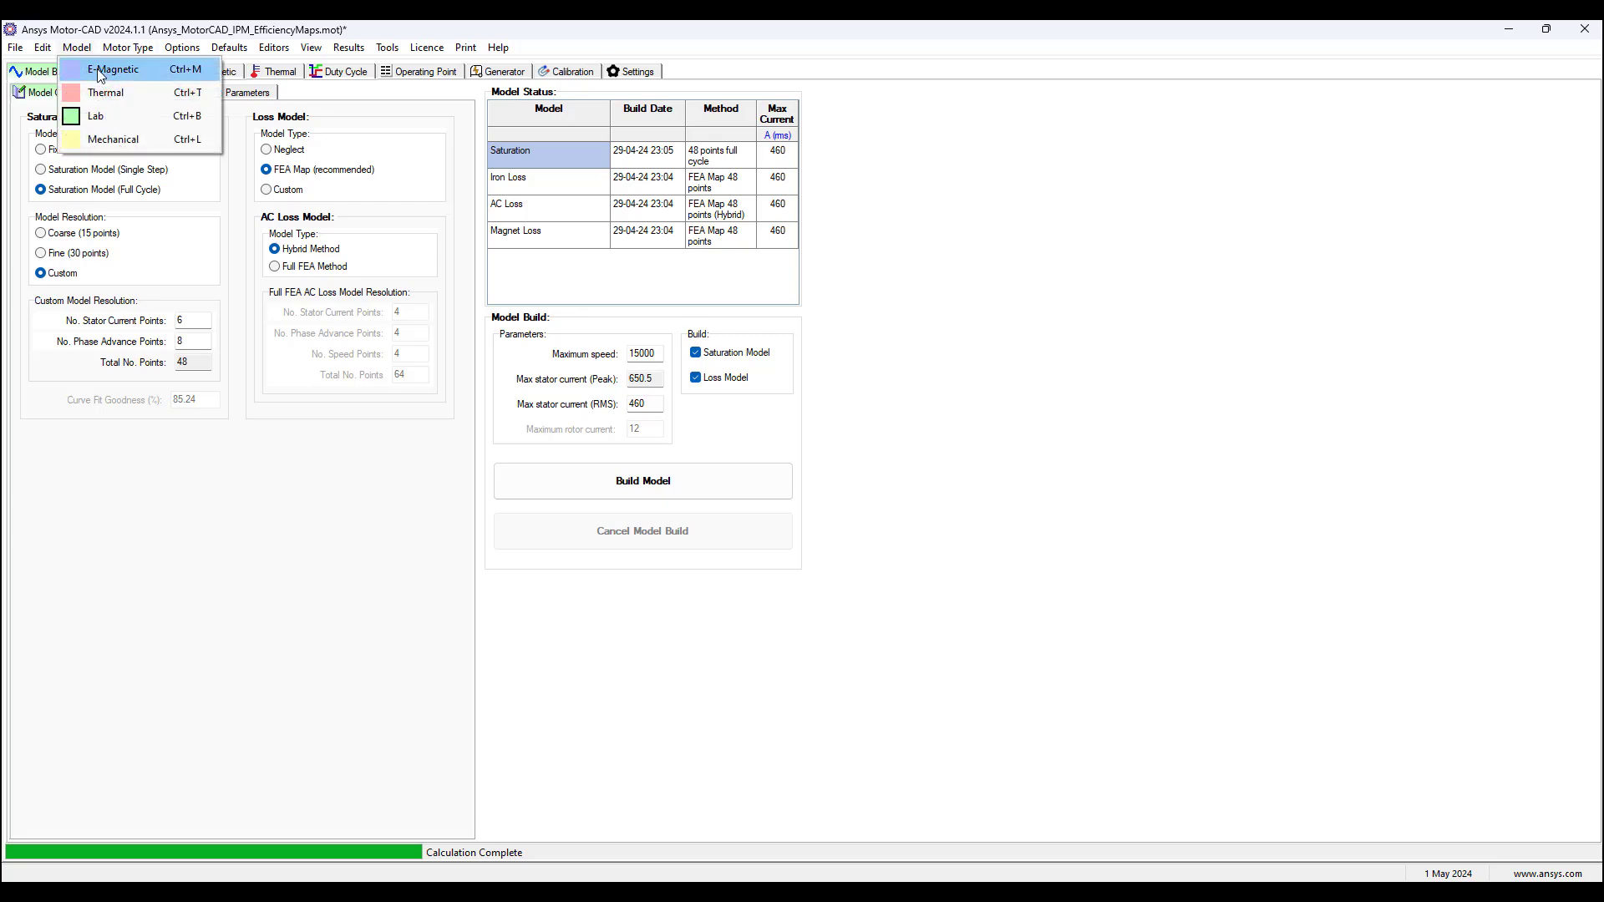
{"action": "left_click", "coordinate": [98, 71]}
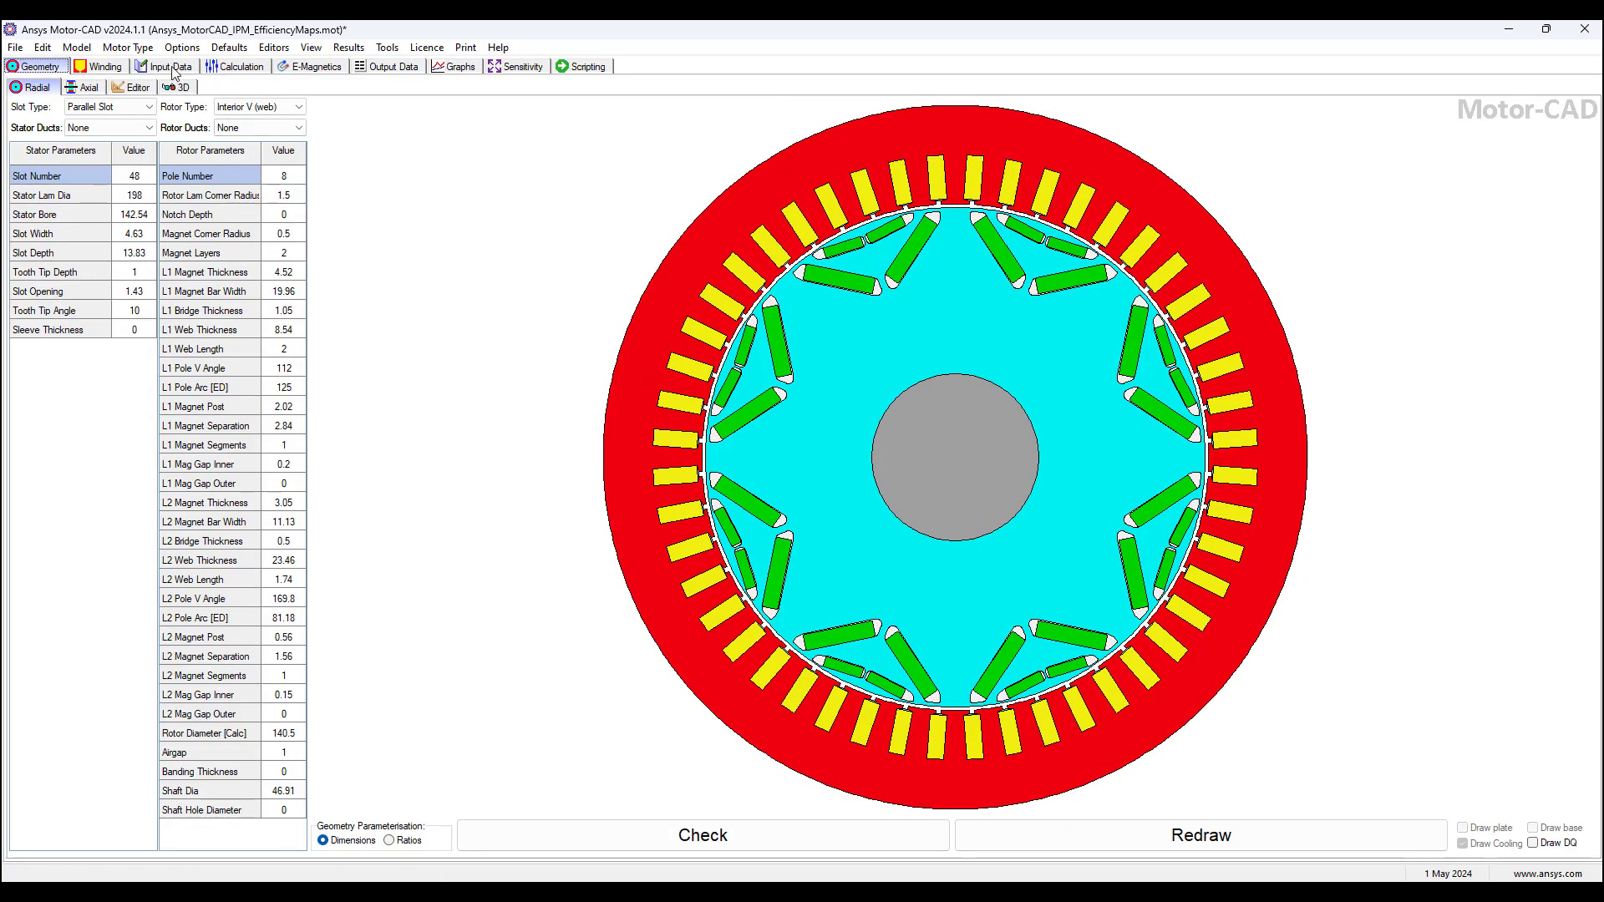
{"action": "left_click", "coordinate": [172, 67]}
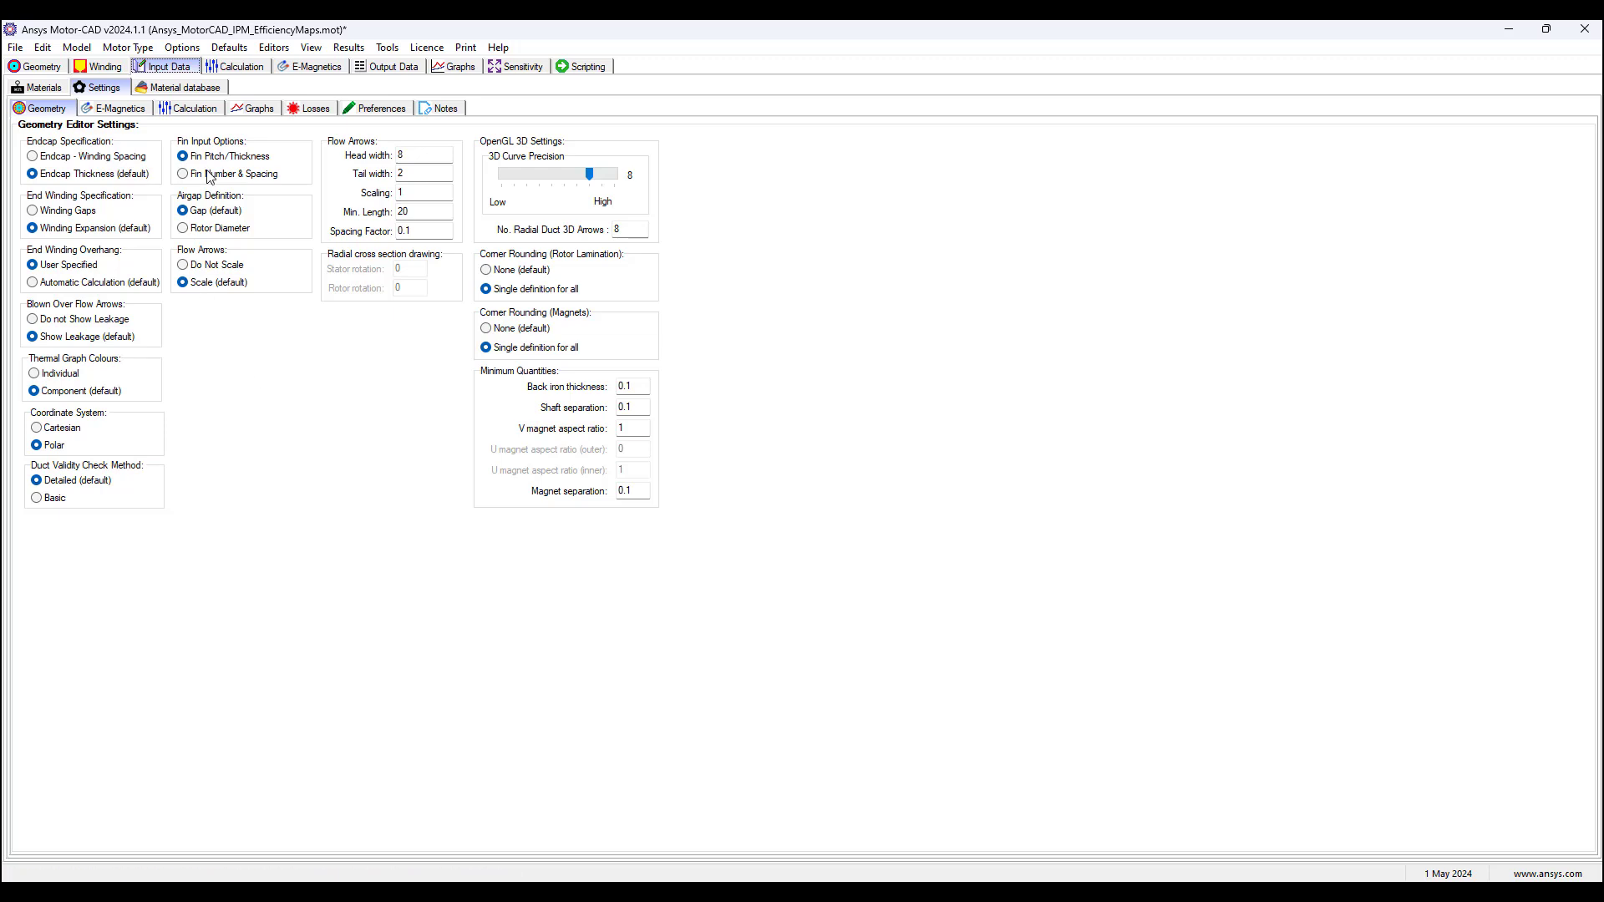
{"action": "left_click", "coordinate": [299, 110]}
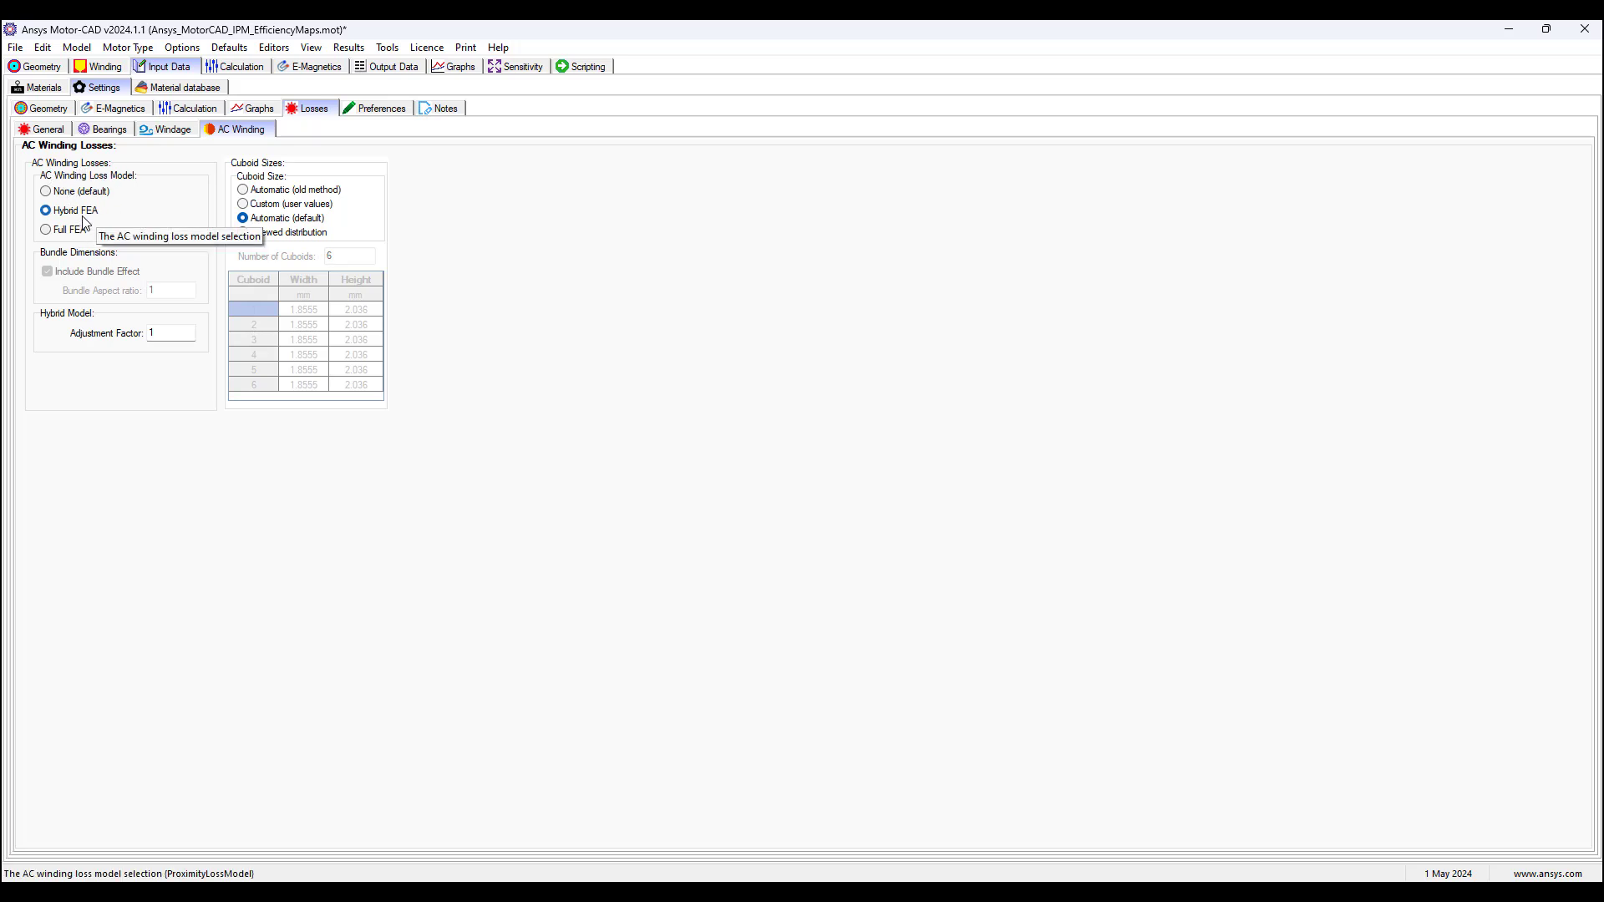
{"action": "left_click", "coordinate": [79, 48]}
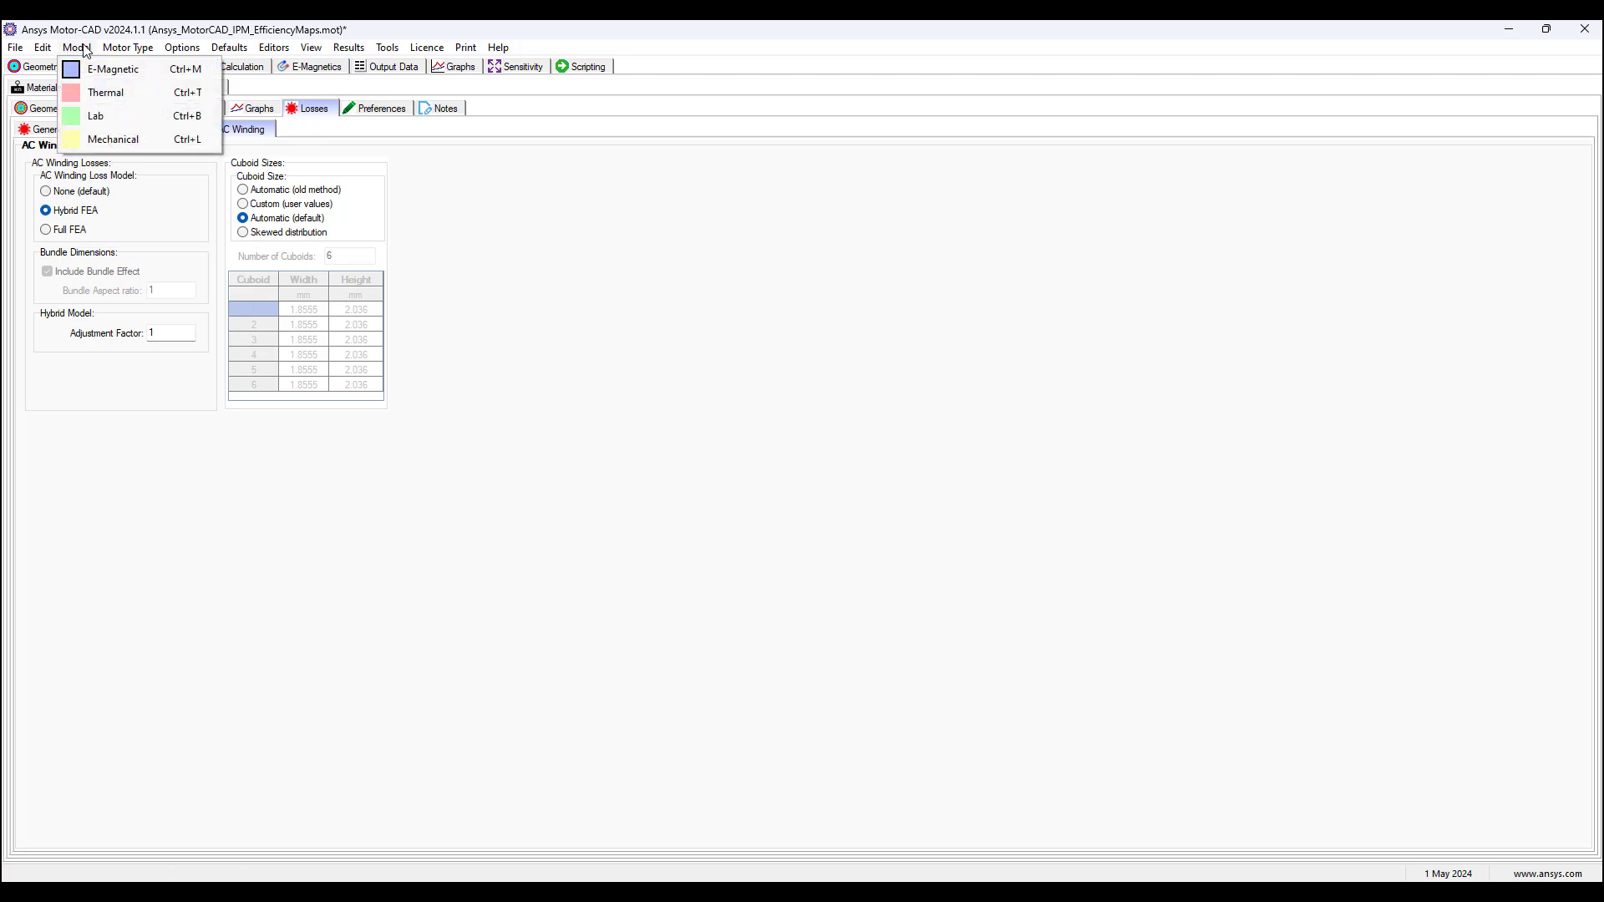
{"action": "left_click", "coordinate": [97, 118]}
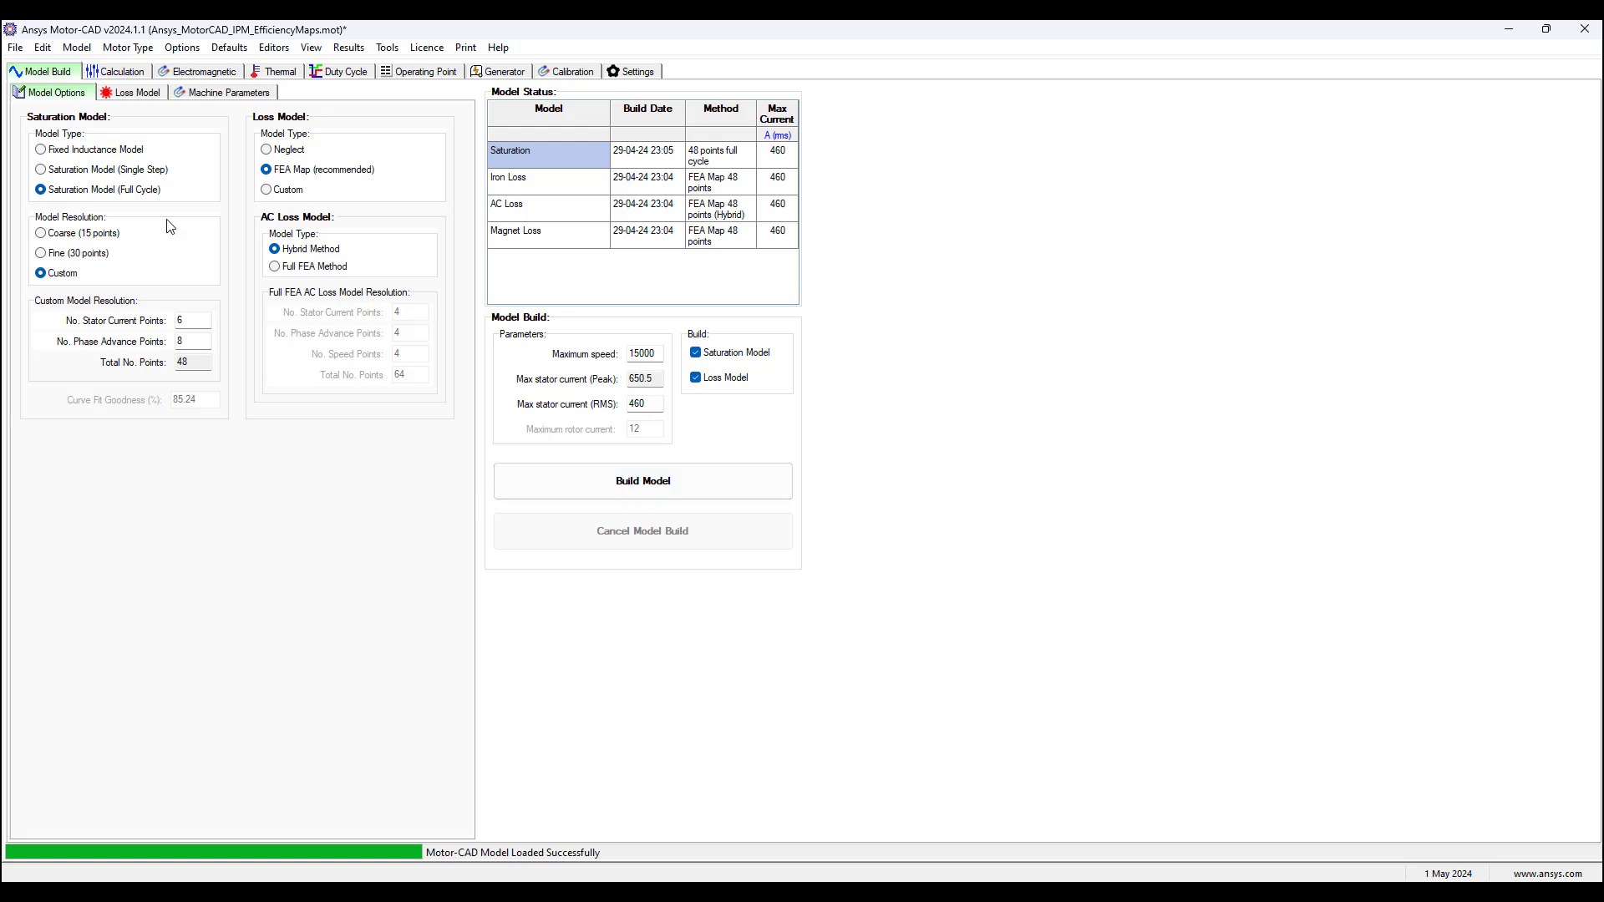
Step: View Lab windage settings, then the Efficiency Map page: 15000 rpm, 650.5 A peak
{"action": "left_click", "coordinate": [115, 73]}
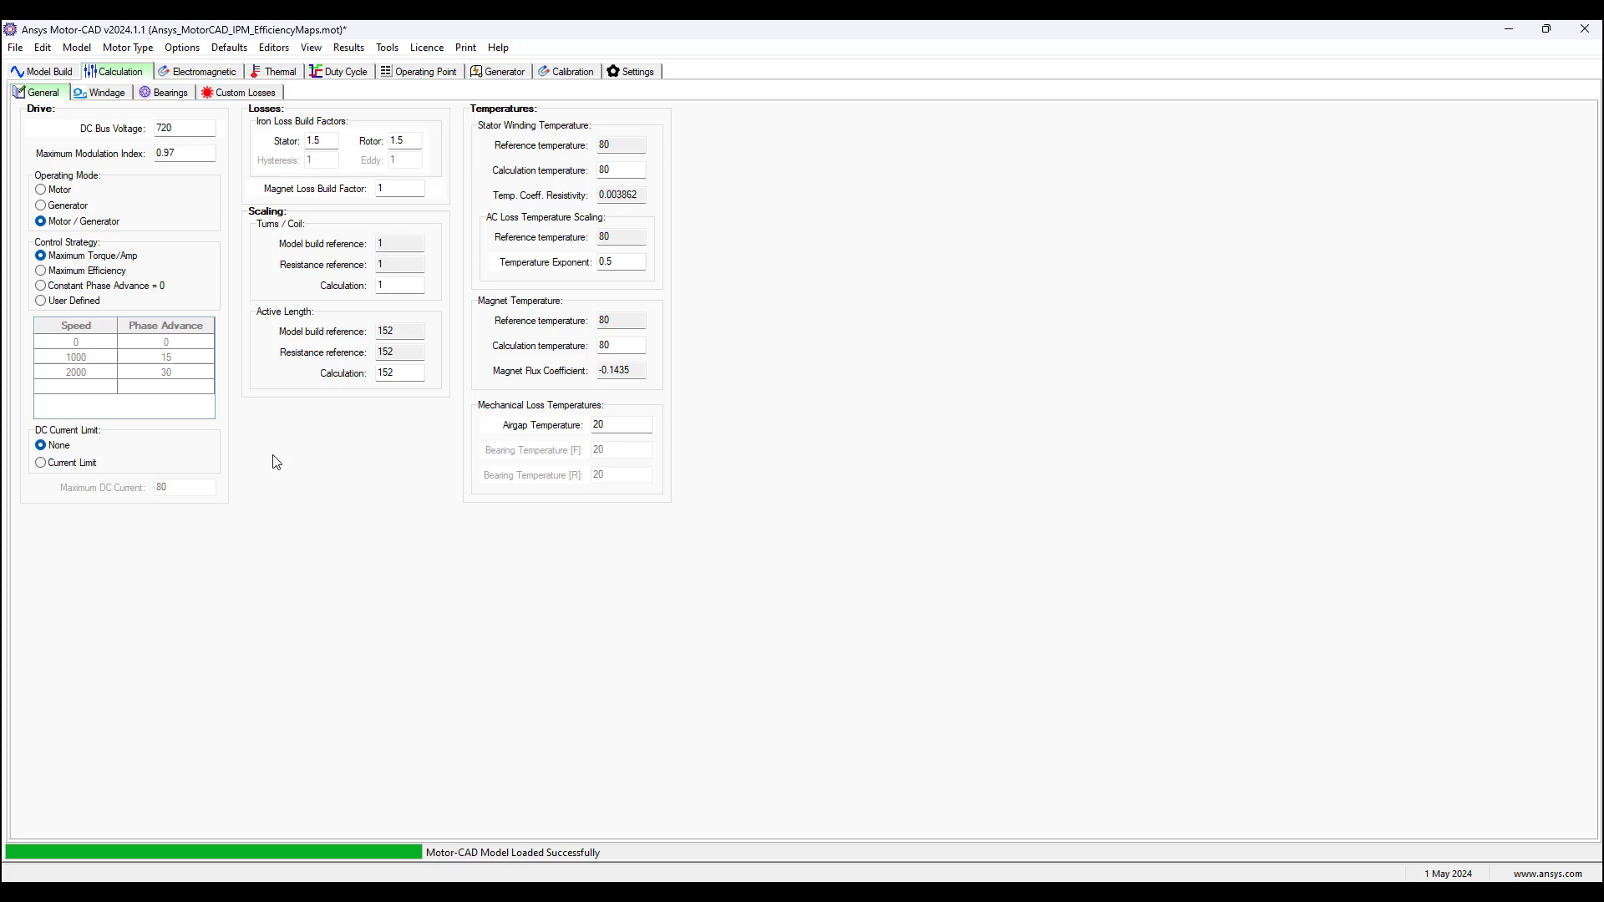
{"action": "left_click", "coordinate": [120, 94]}
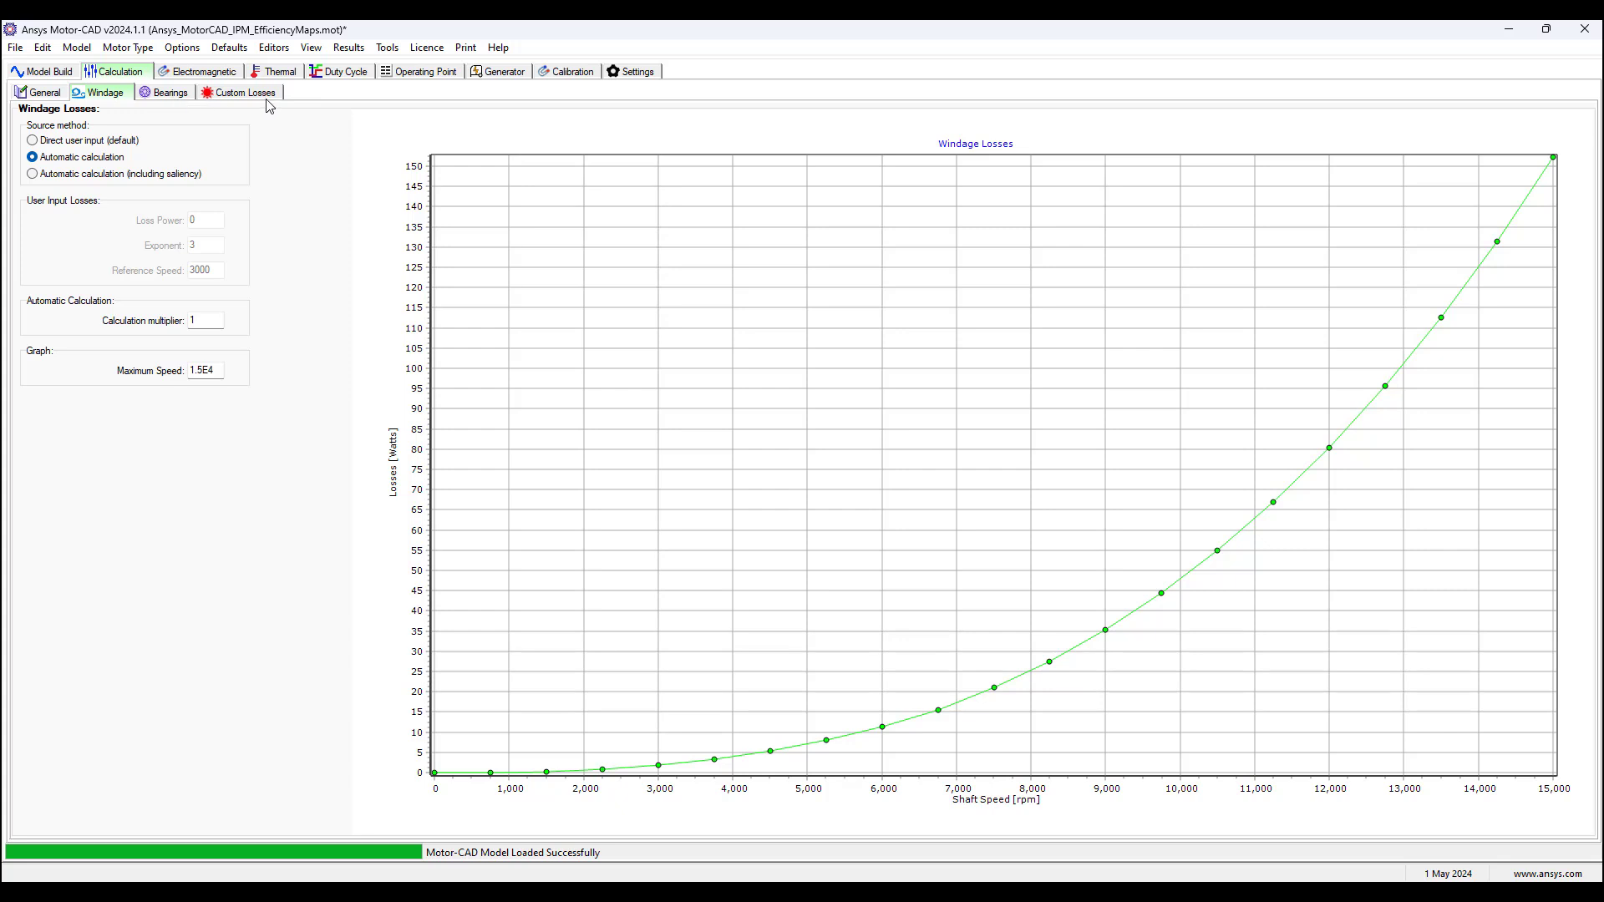
{"action": "left_click", "coordinate": [215, 72]}
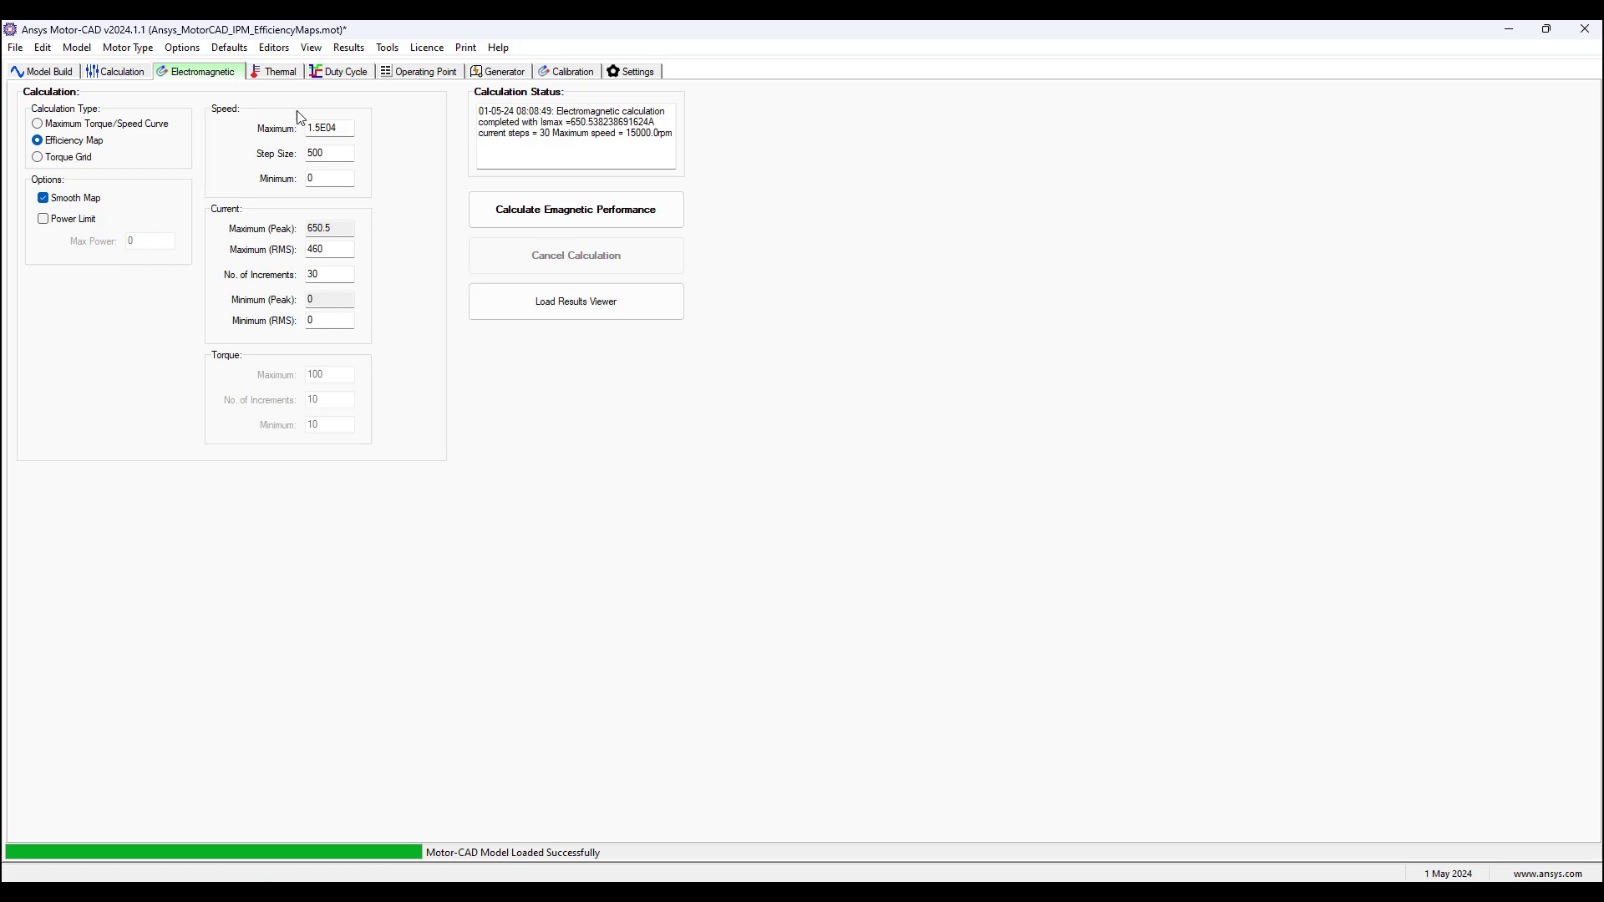
Step: From the Duty Cycle tab, open Help on Automotive Drive Cycle Details (UDDS, WLTP, CLTC-P)
{"action": "left_click", "coordinate": [340, 78]}
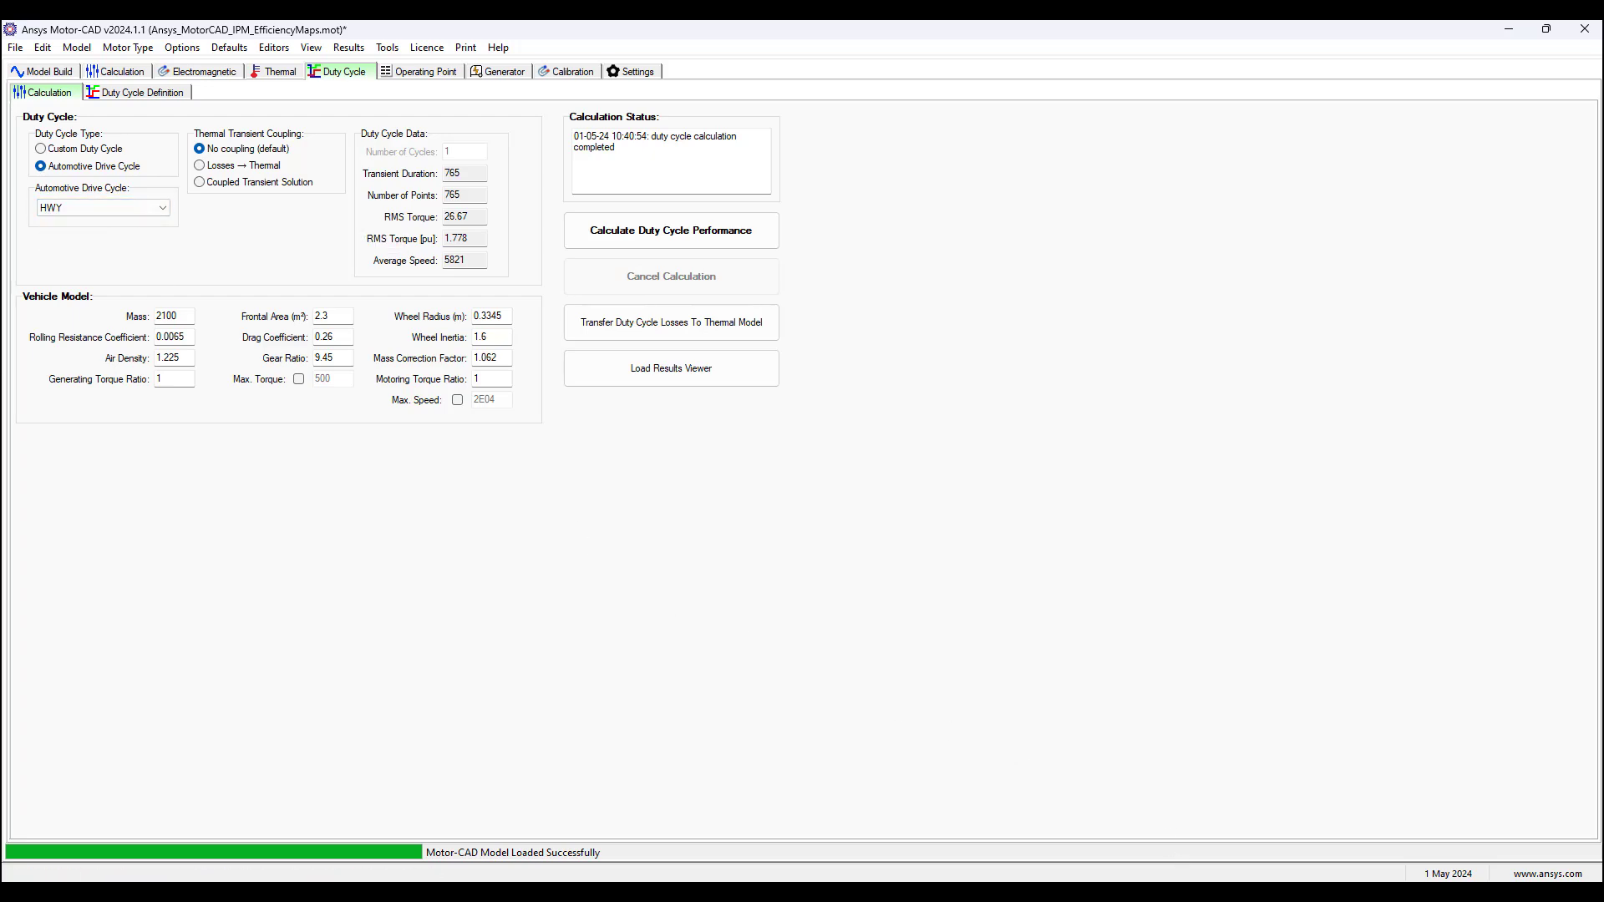
{"action": "key", "text": "F1"}
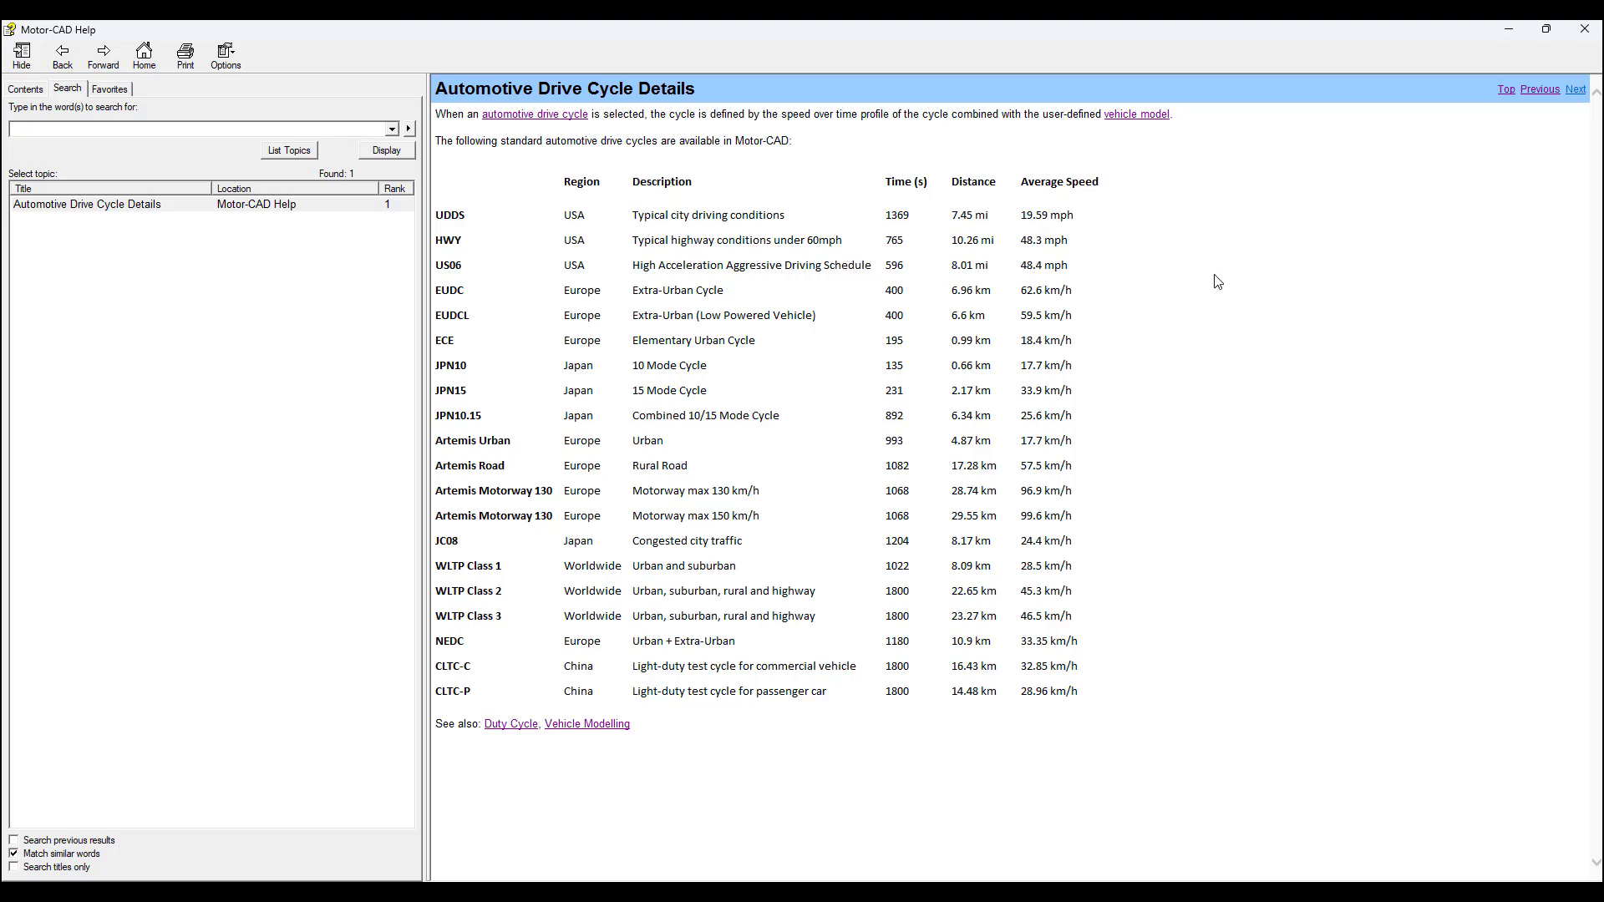
Step: Dismiss the Help window to see the completed HWY drive cycle on the Duty Cycle page
{"action": "left_click", "coordinate": [1509, 30]}
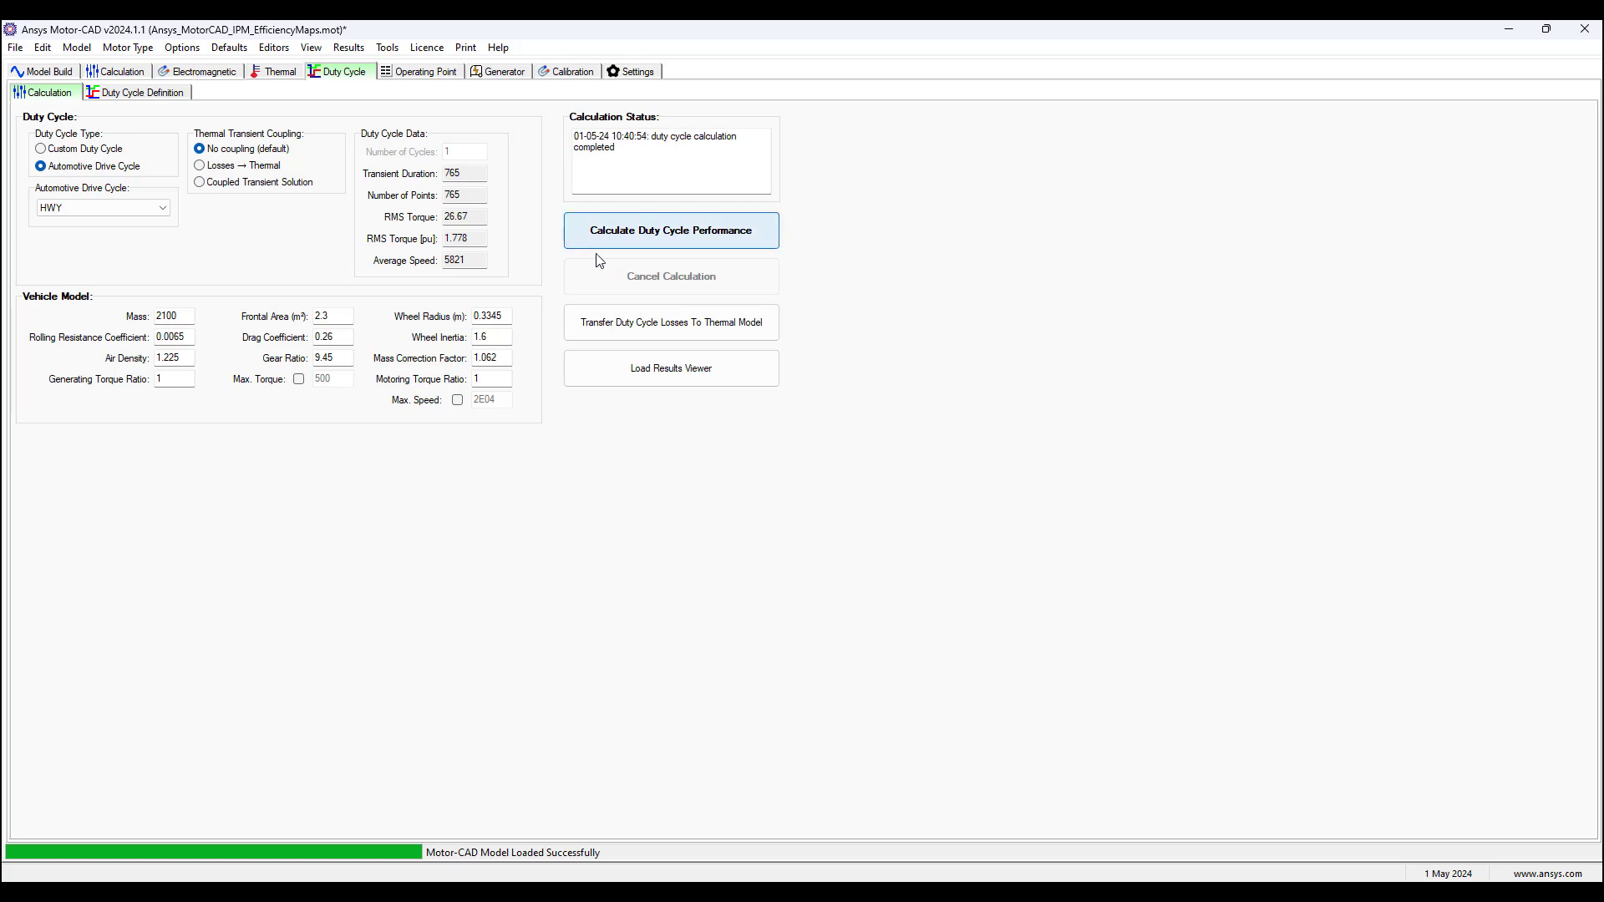
Step: Show the efficiency contour map with the HWY drive cycle points in the Results Viewer
{"action": "left_click", "coordinate": [198, 76]}
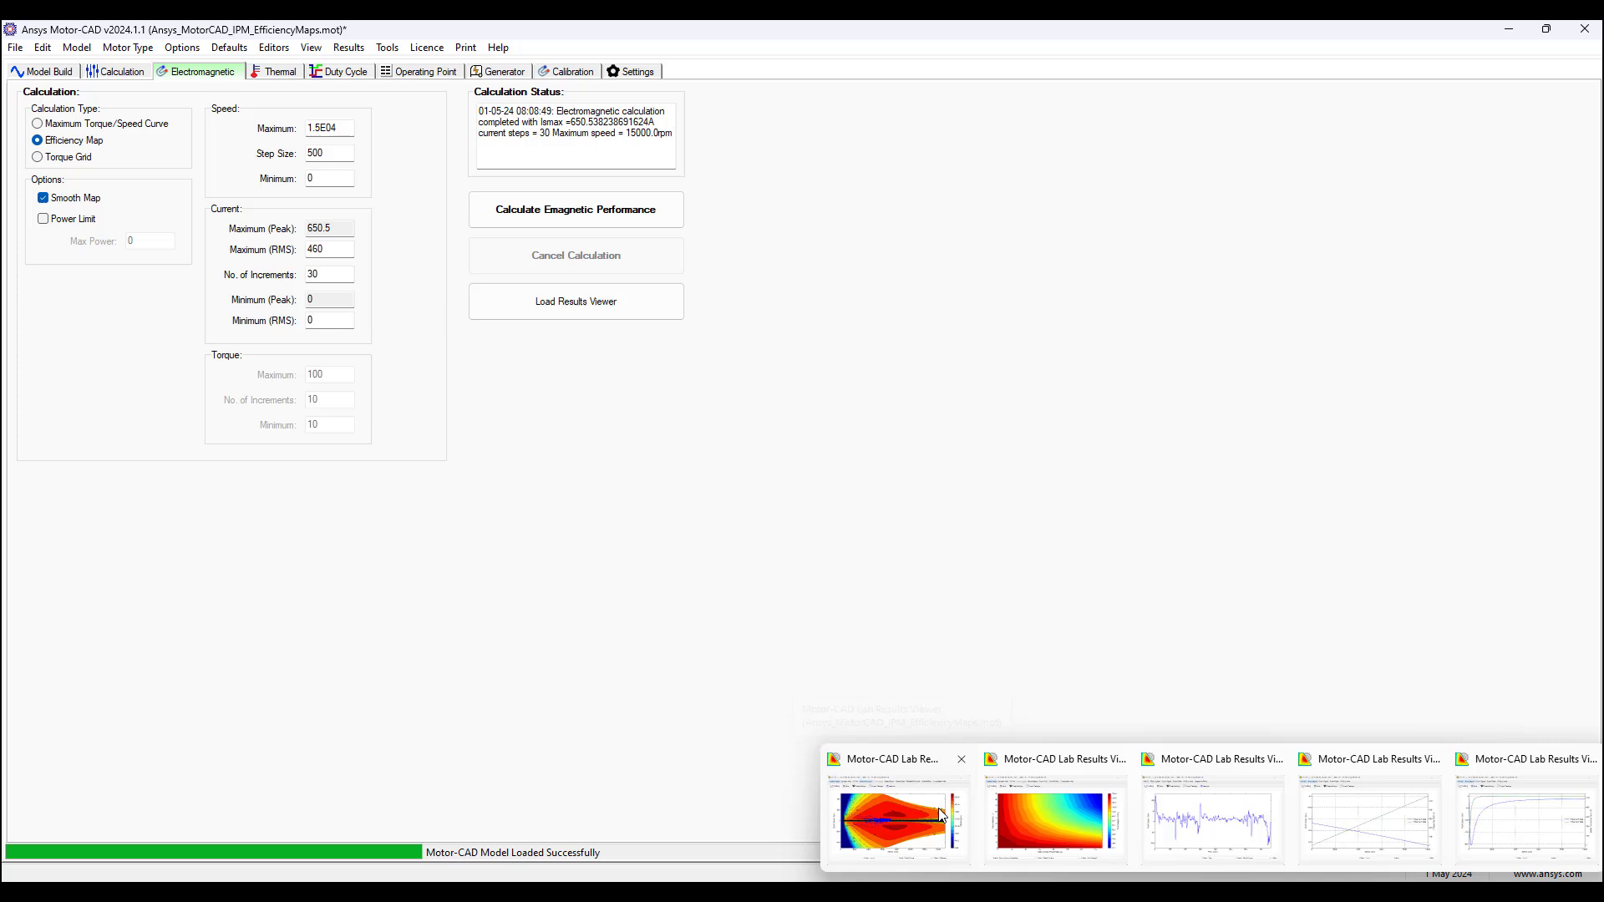
{"action": "left_click", "coordinate": [936, 808]}
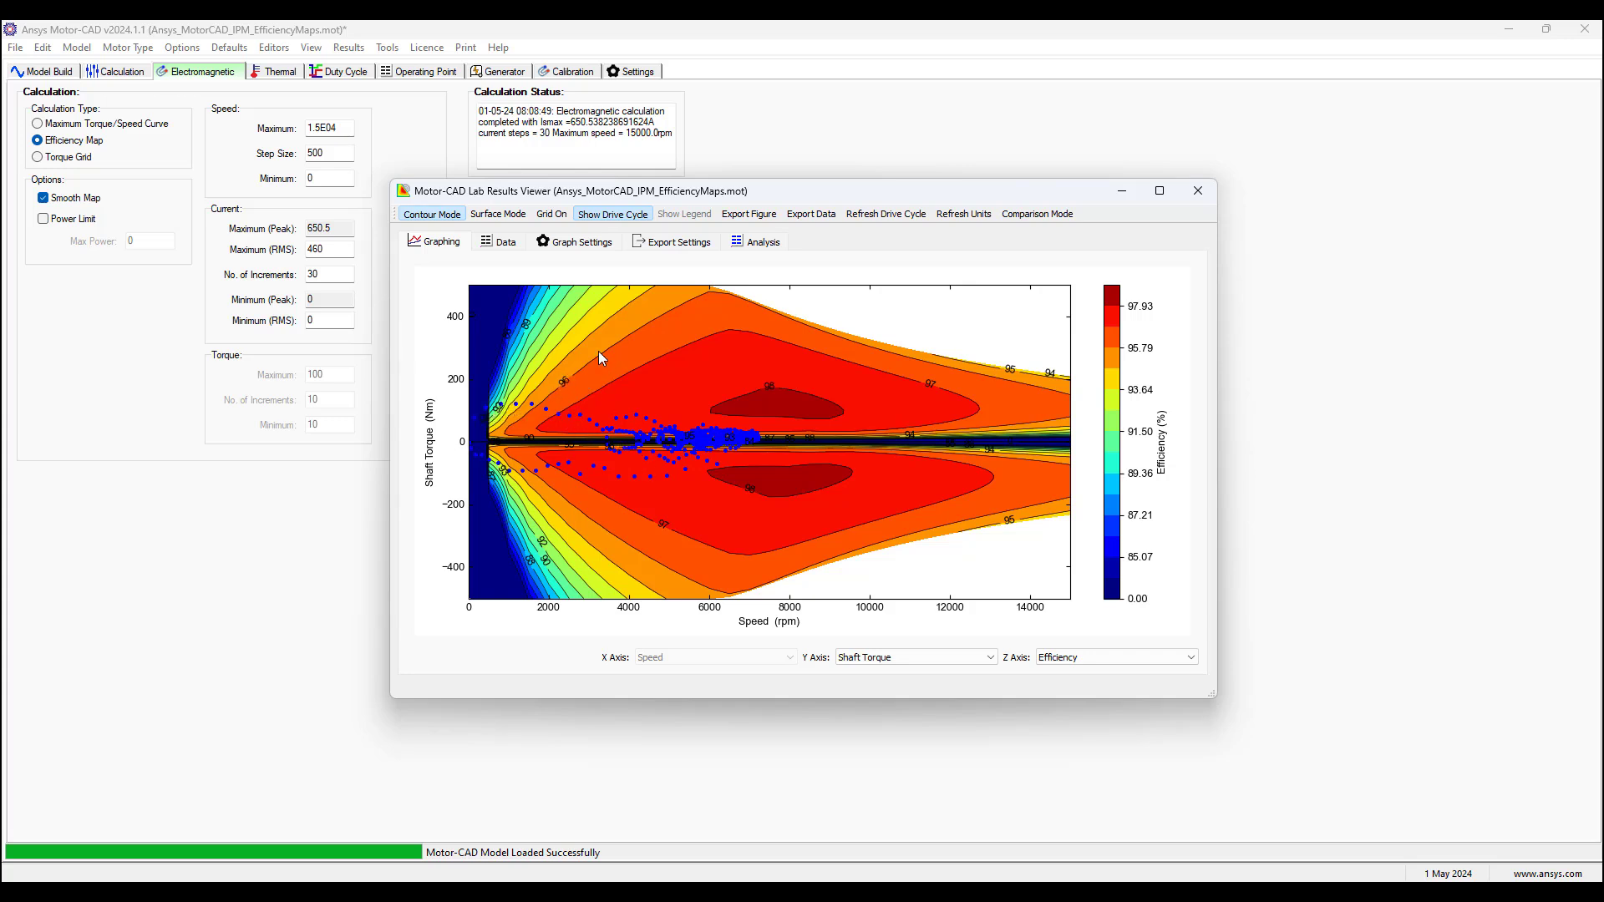
{"action": "left_click", "coordinate": [326, 544]}
{"action": "left_click", "coordinate": [351, 73]}
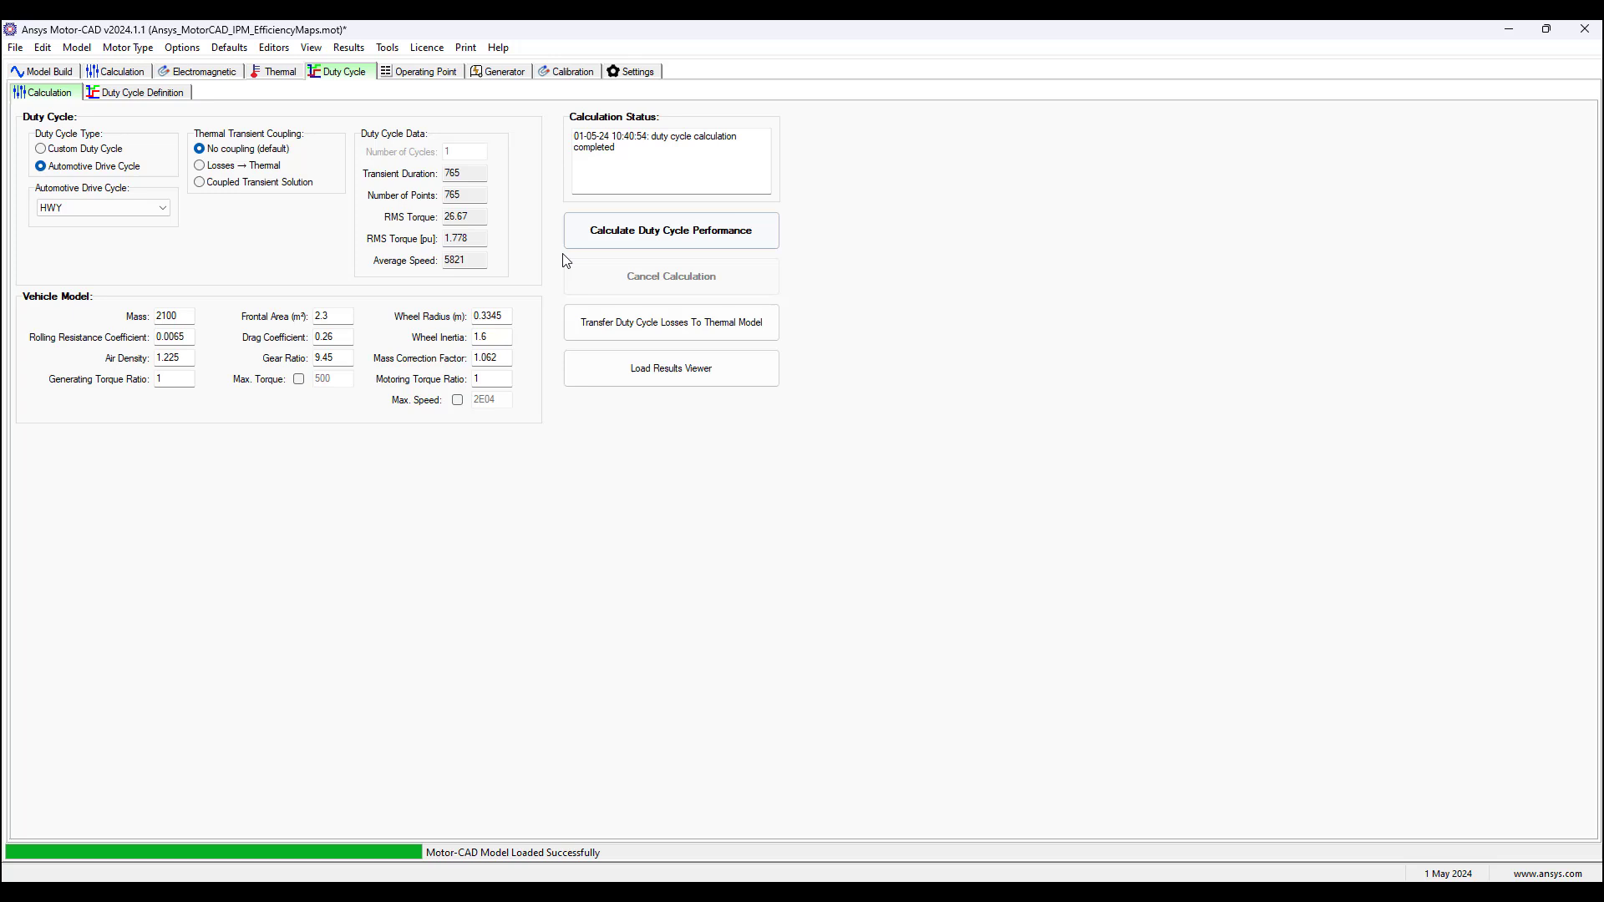
{"action": "mouse_move", "coordinate": [1213, 887]}
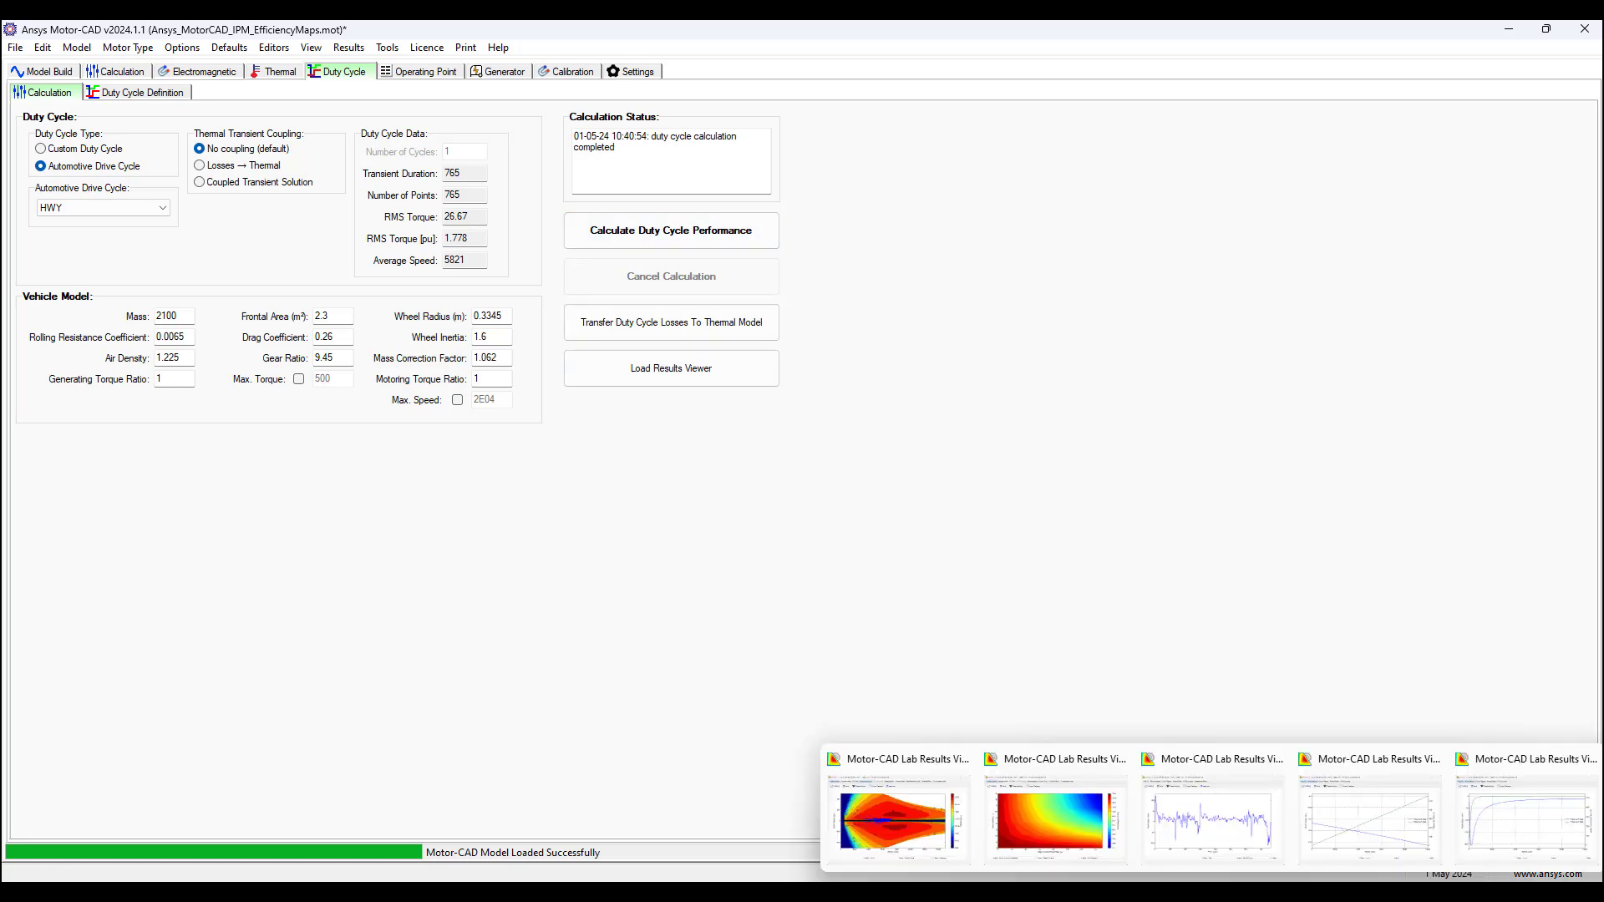
{"action": "left_click", "coordinate": [1220, 835]}
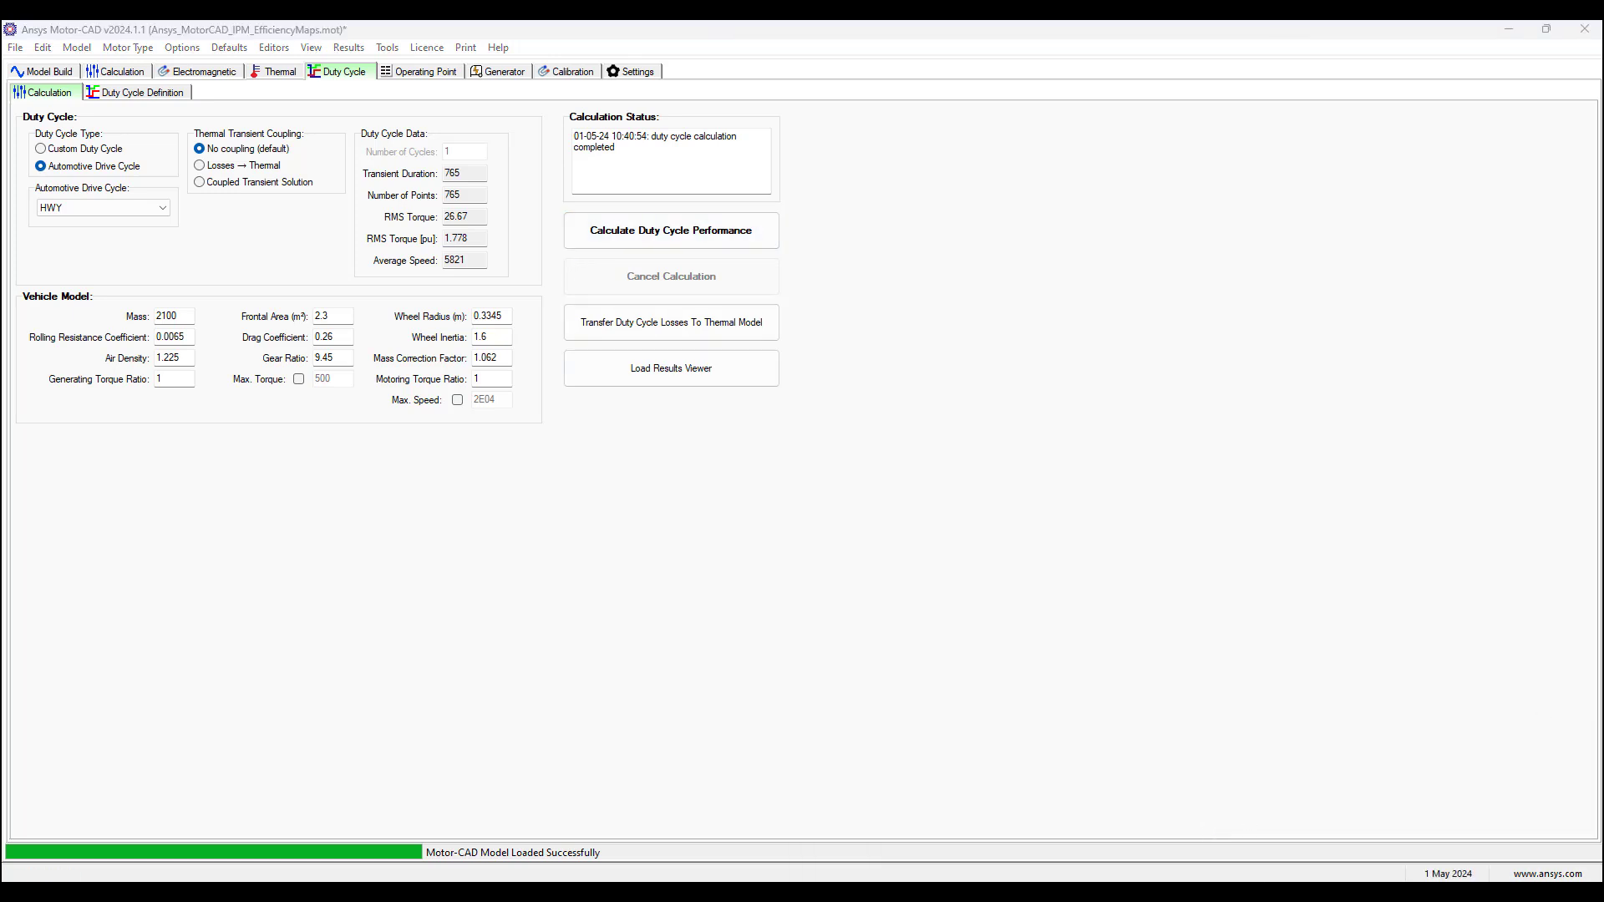
{"action": "left_click_drag", "start_coordinate": [1364, 234], "coordinate": [755, 180]}
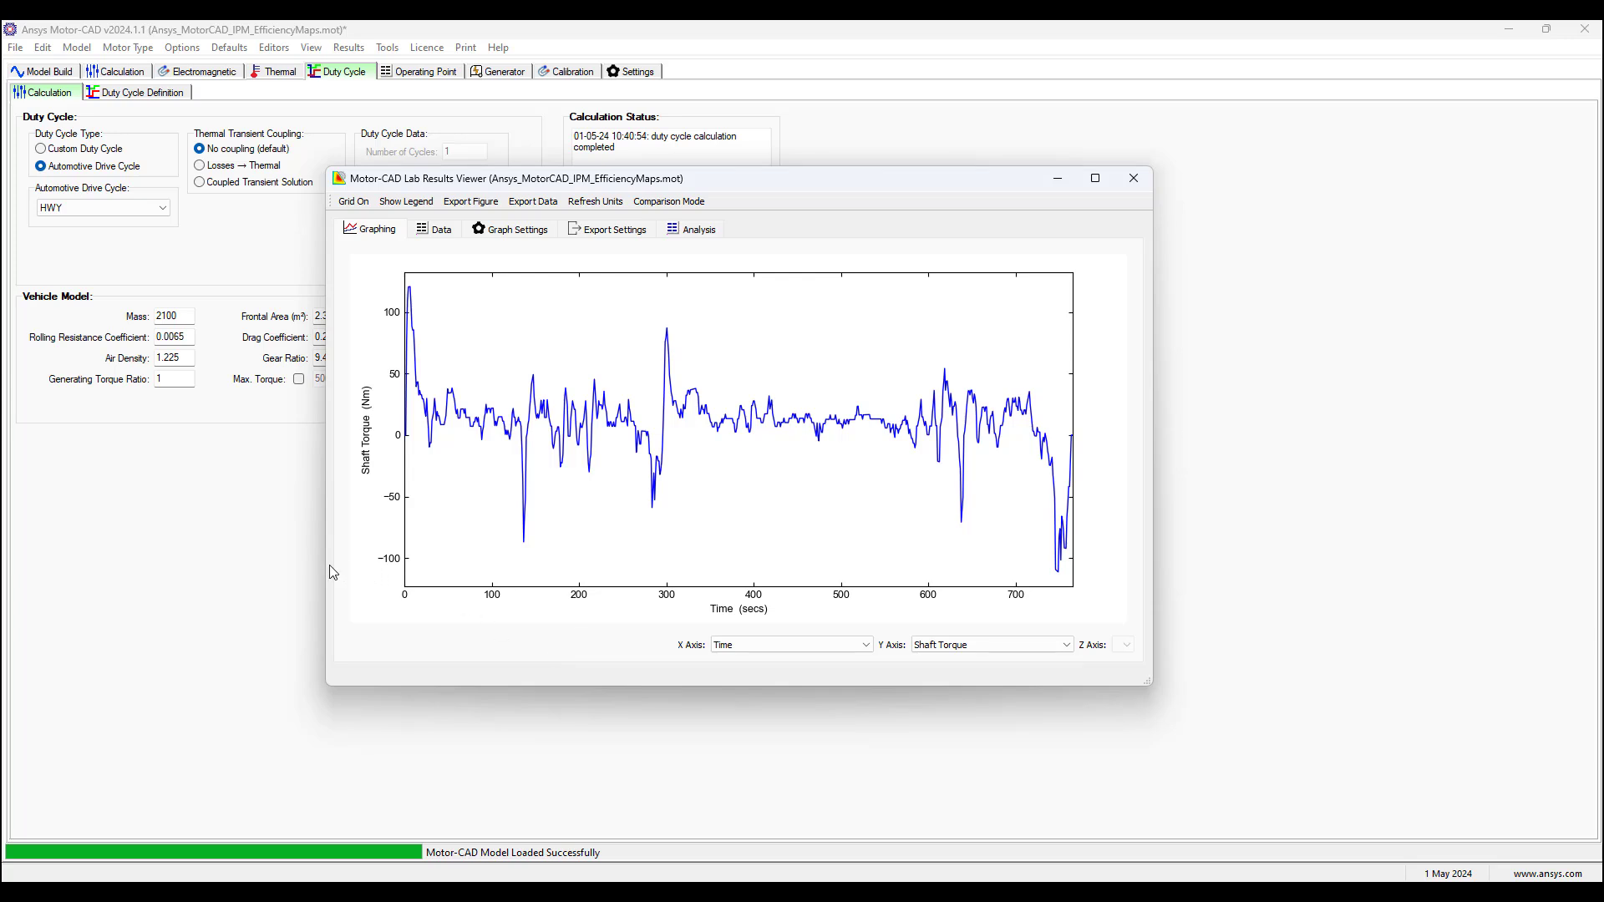
{"action": "left_click", "coordinate": [240, 565]}
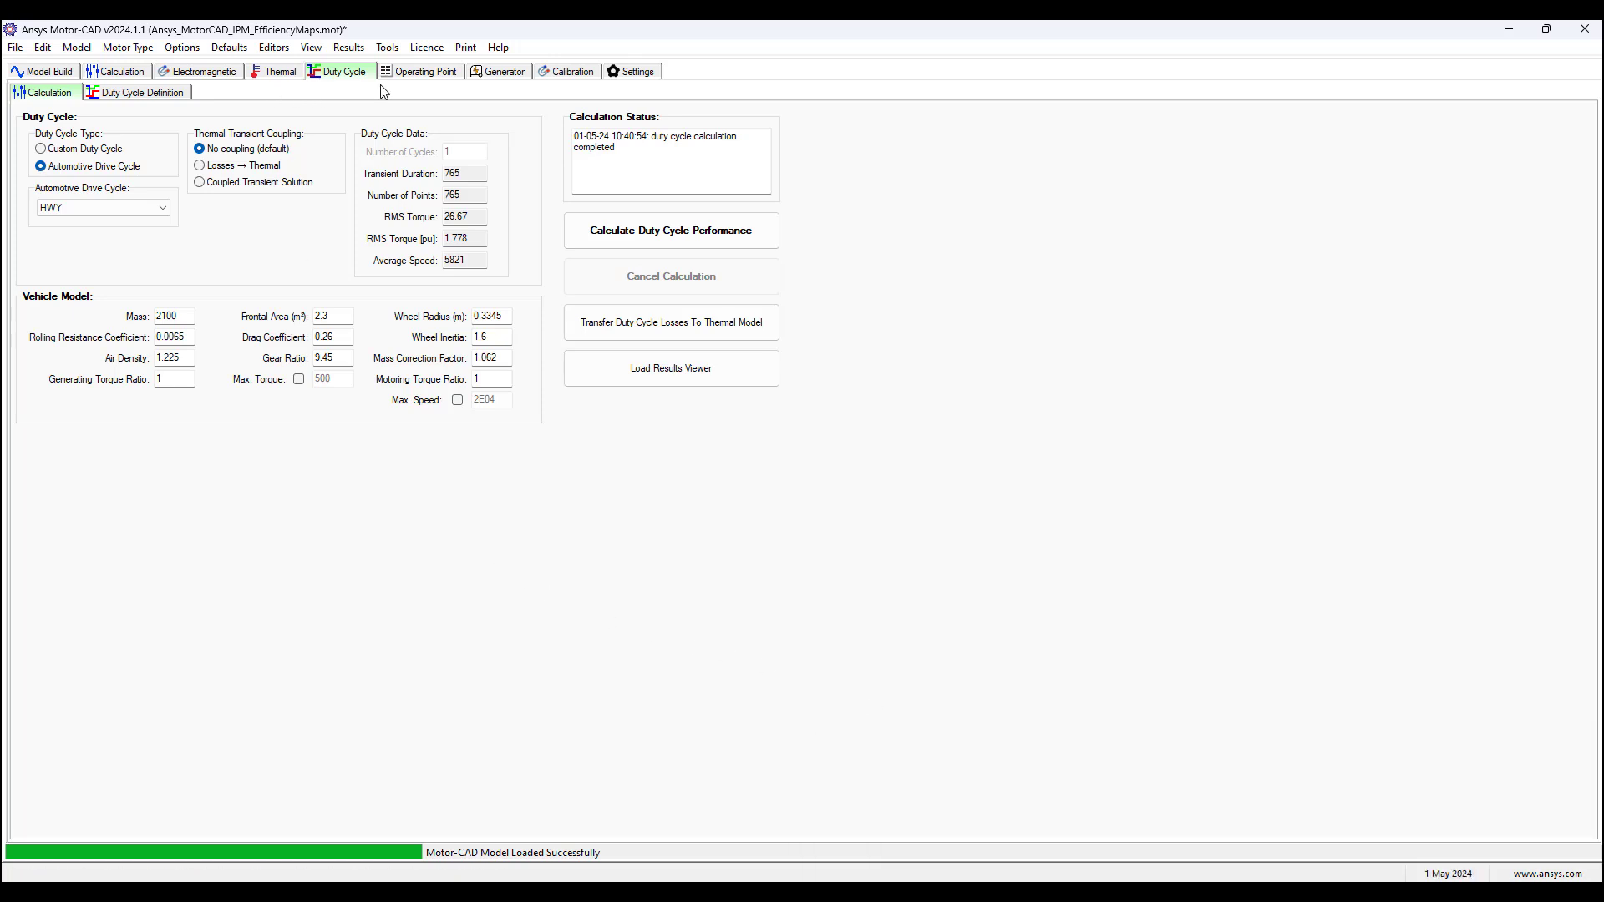
Step: View the Operating Point tables: 5800 rpm, 400 Nm, 96.35% efficiency, 9213 W loss
{"action": "left_click", "coordinate": [404, 75]}
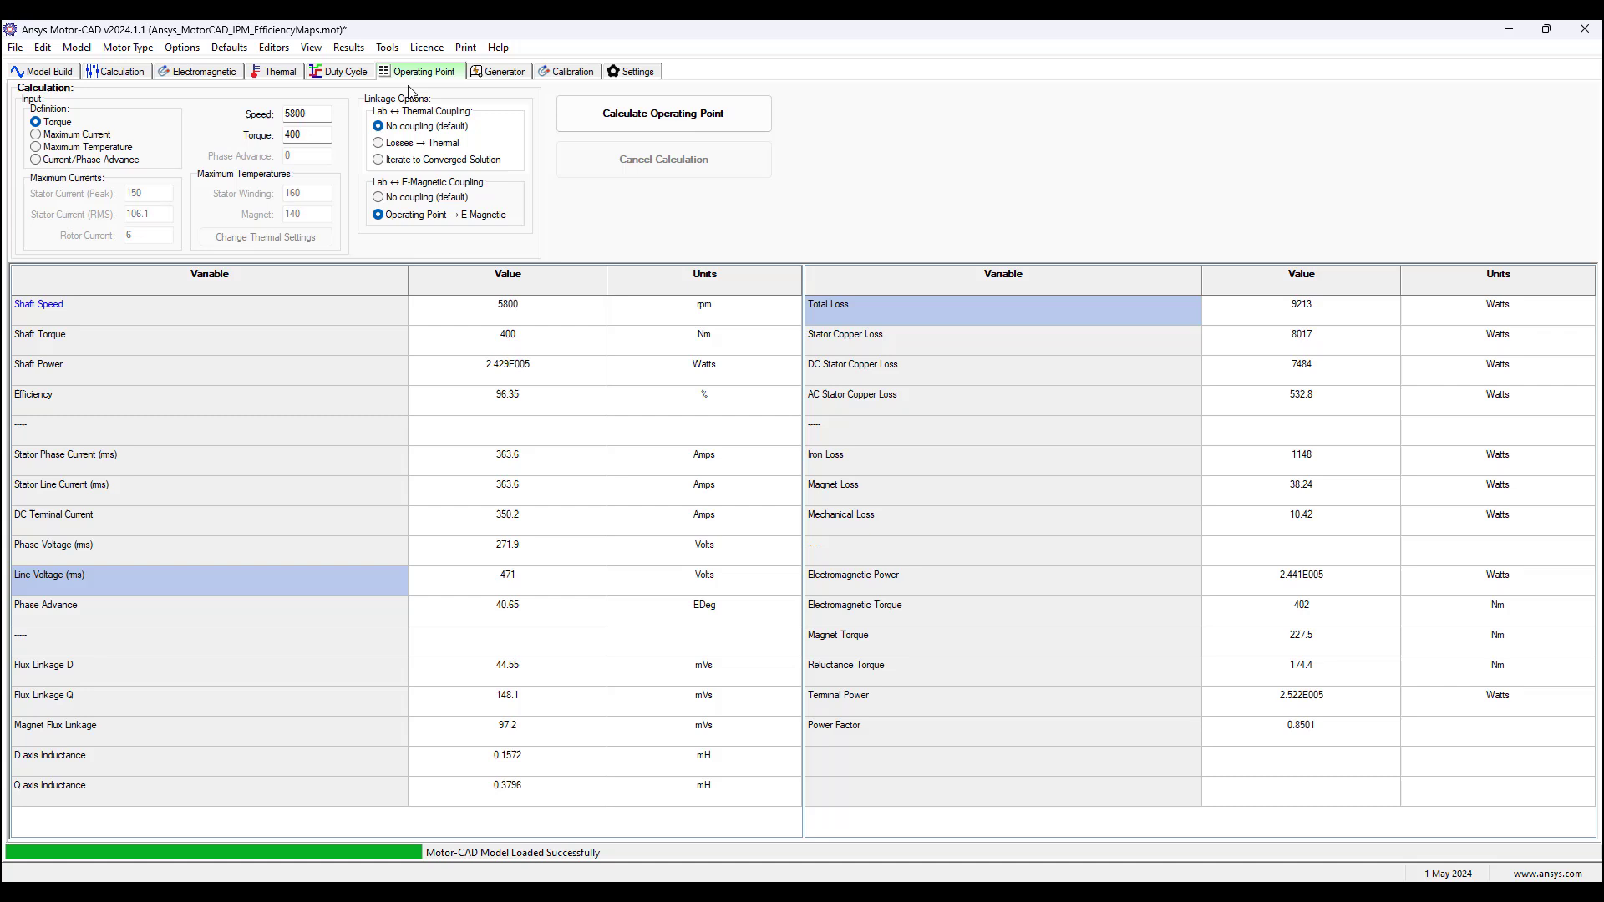
Step: Open the Calibration page with the completed Short Circuit test selected
{"action": "left_click", "coordinate": [571, 74]}
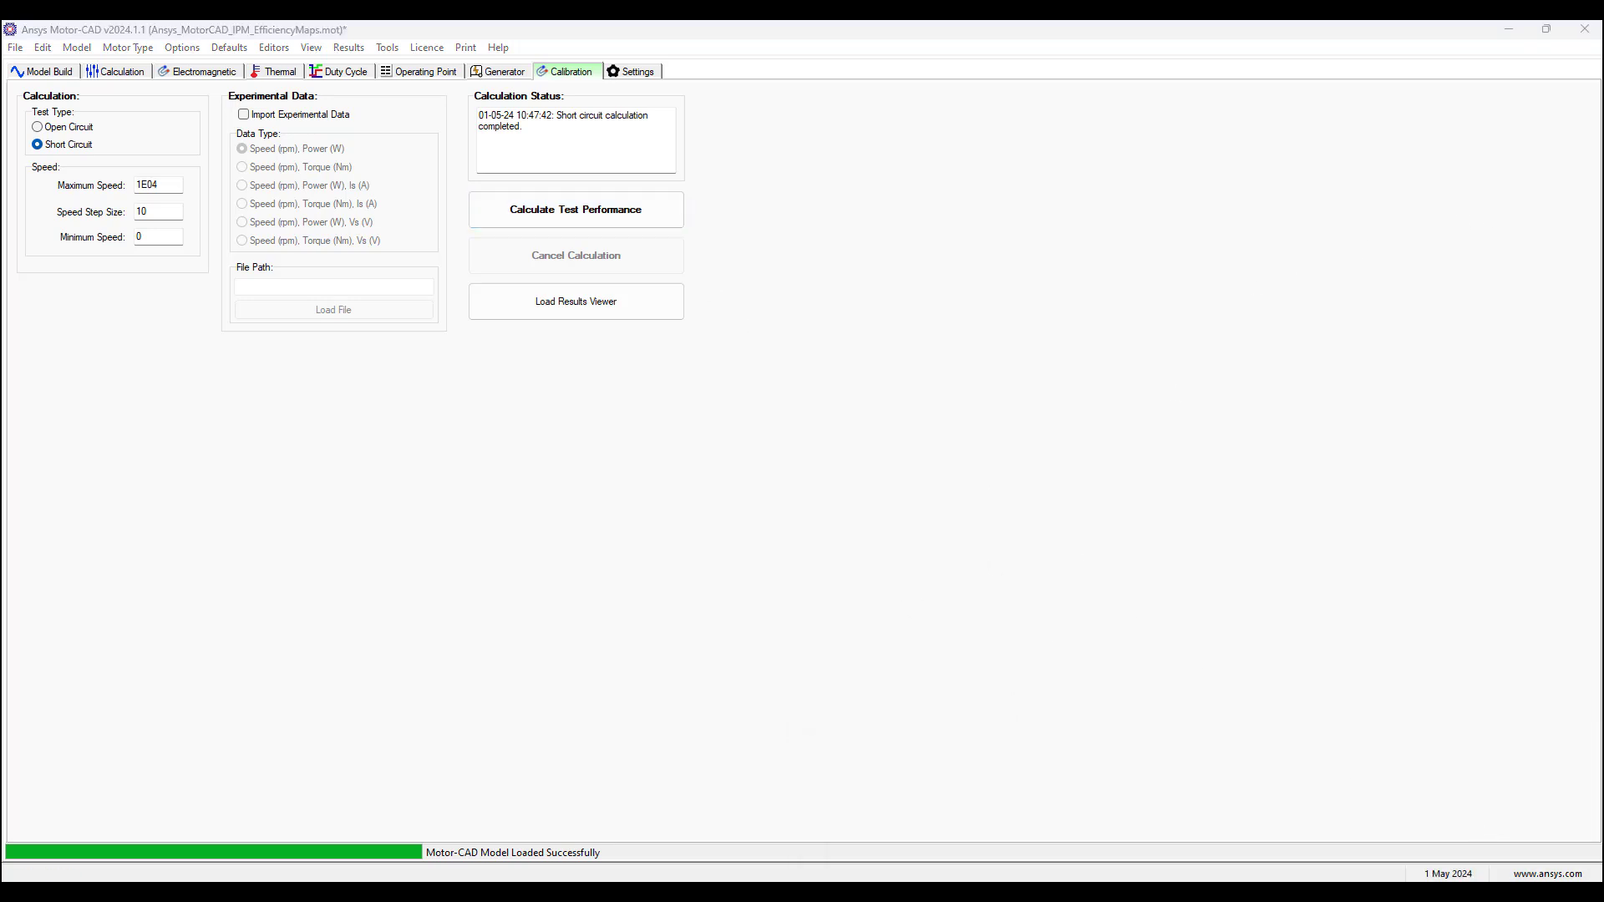
Step: Bring the short-circuit torque and peak line current plot up to 10000 rpm into view
{"action": "left_click_drag", "start_coordinate": [1603, 250], "coordinate": [741, 262]}
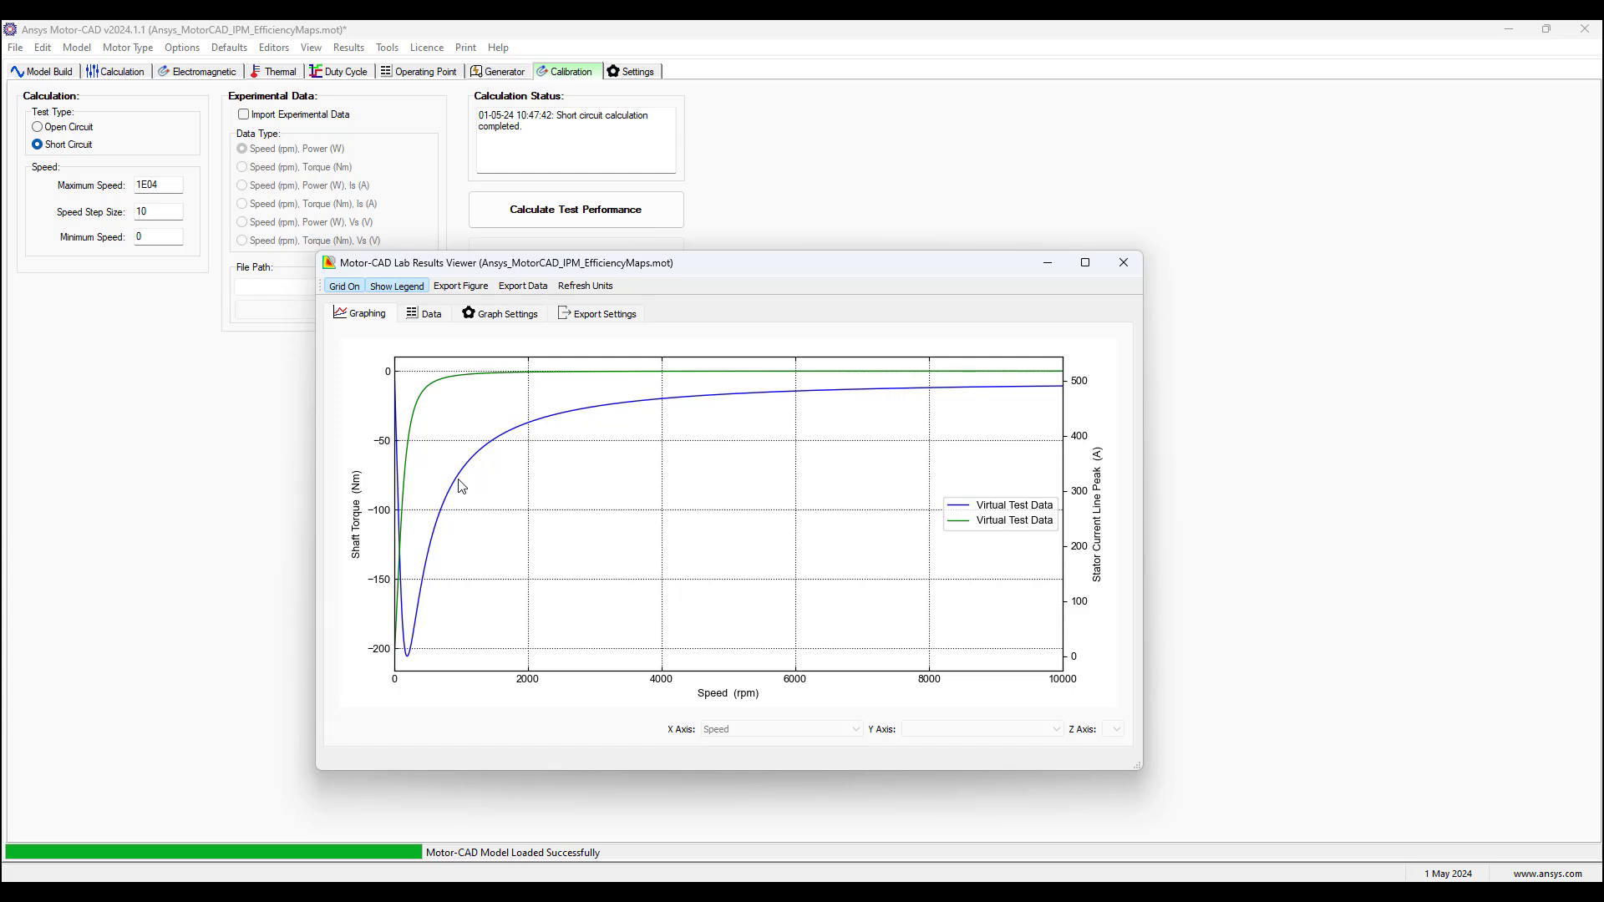
Step: Select the Open Circuit test and show its shaft torque and RMS line voltage plot
{"action": "left_click", "coordinate": [37, 128]}
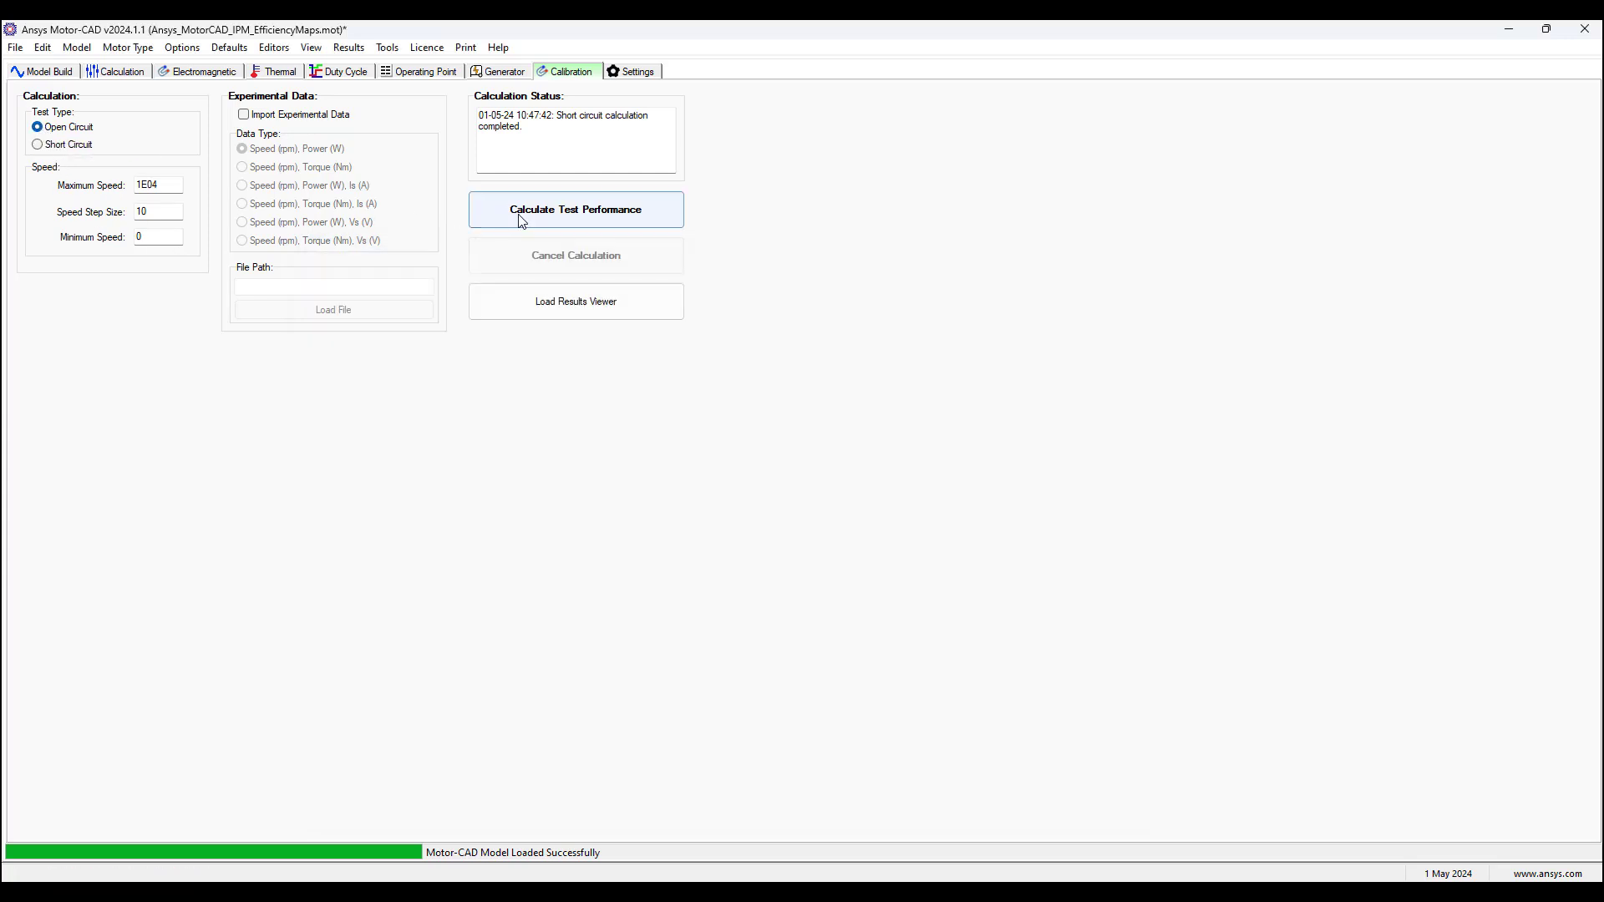
{"action": "left_click", "coordinate": [619, 215]}
{"action": "mouse_move", "coordinate": [1212, 890]}
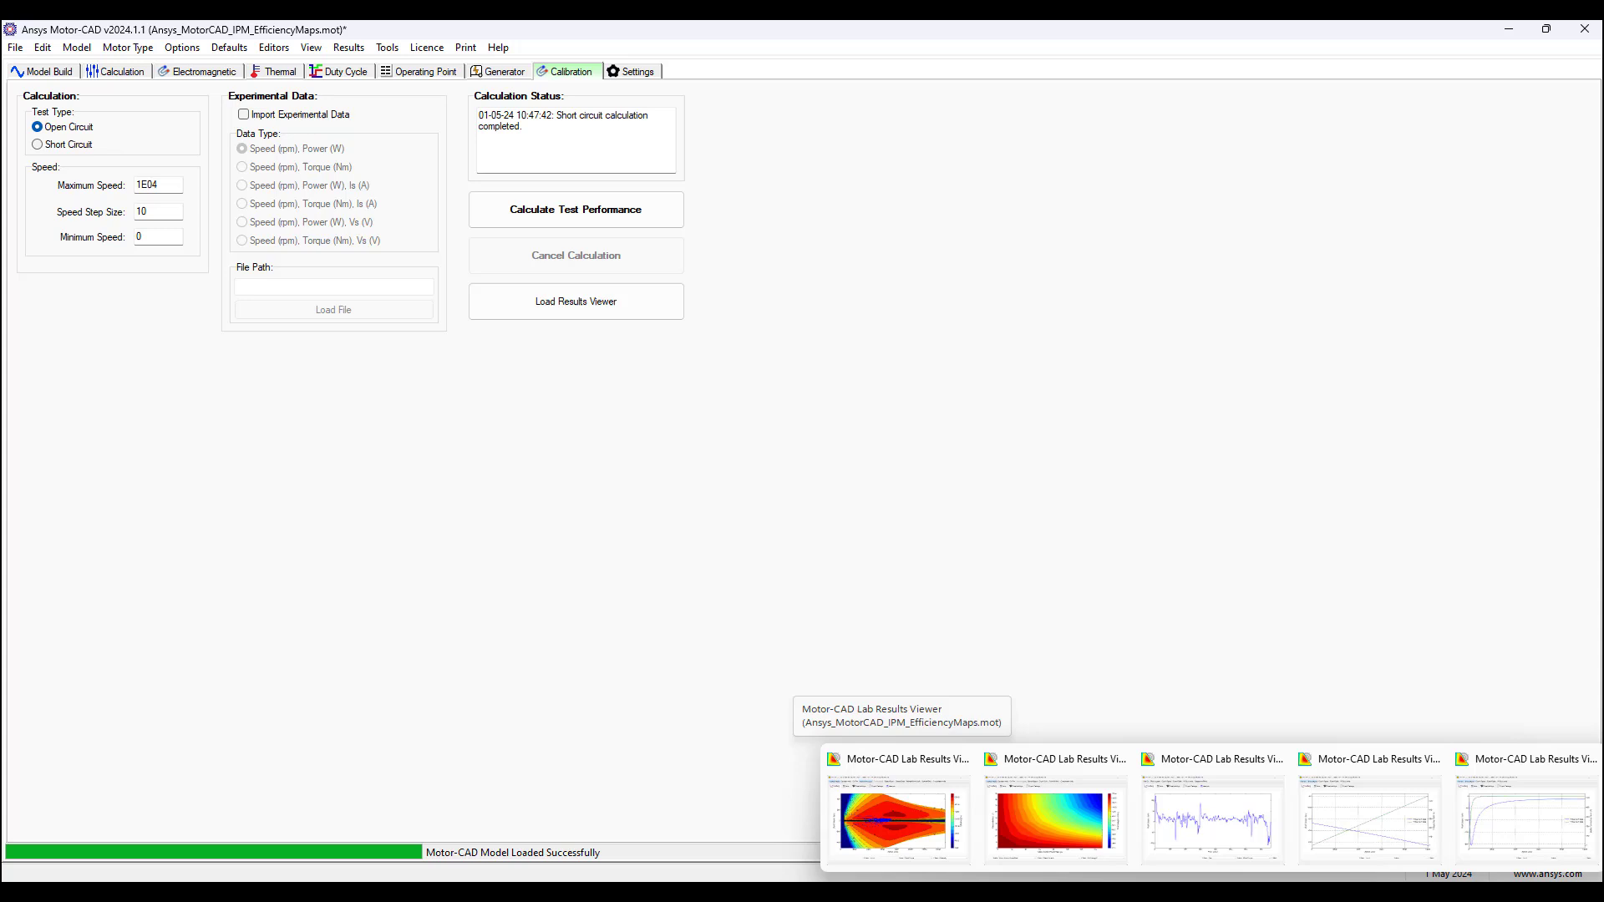
{"action": "left_click", "coordinate": [1387, 848]}
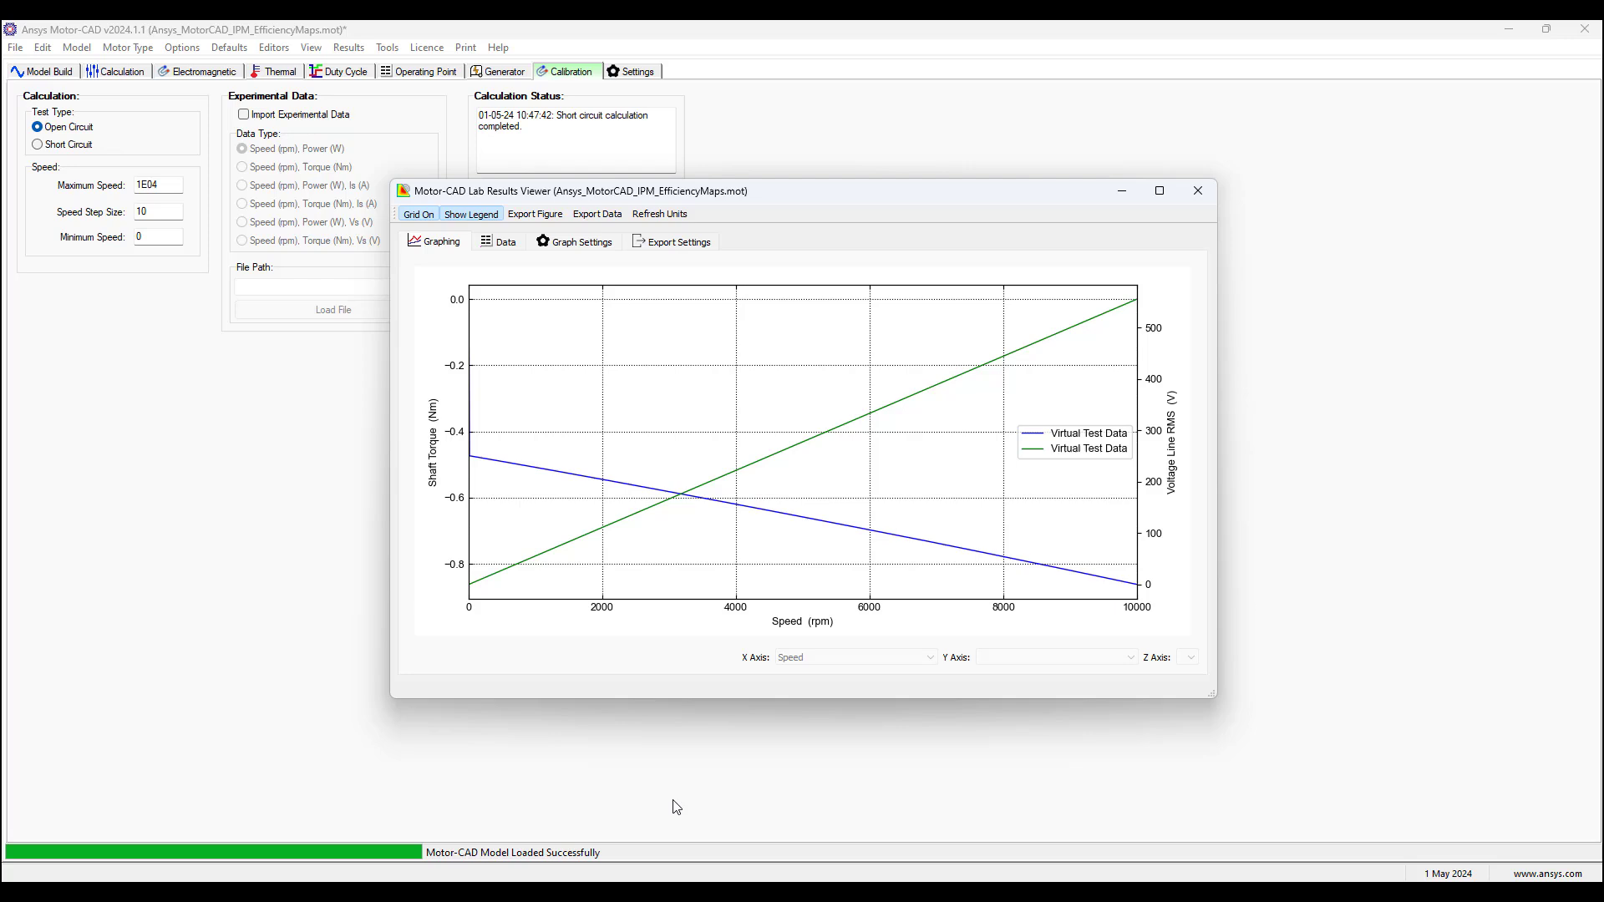
Step: Plot Stator Copper Loss AC on the drive-cycle map, then Iron Loss Stator
{"action": "left_click", "coordinate": [752, 892]}
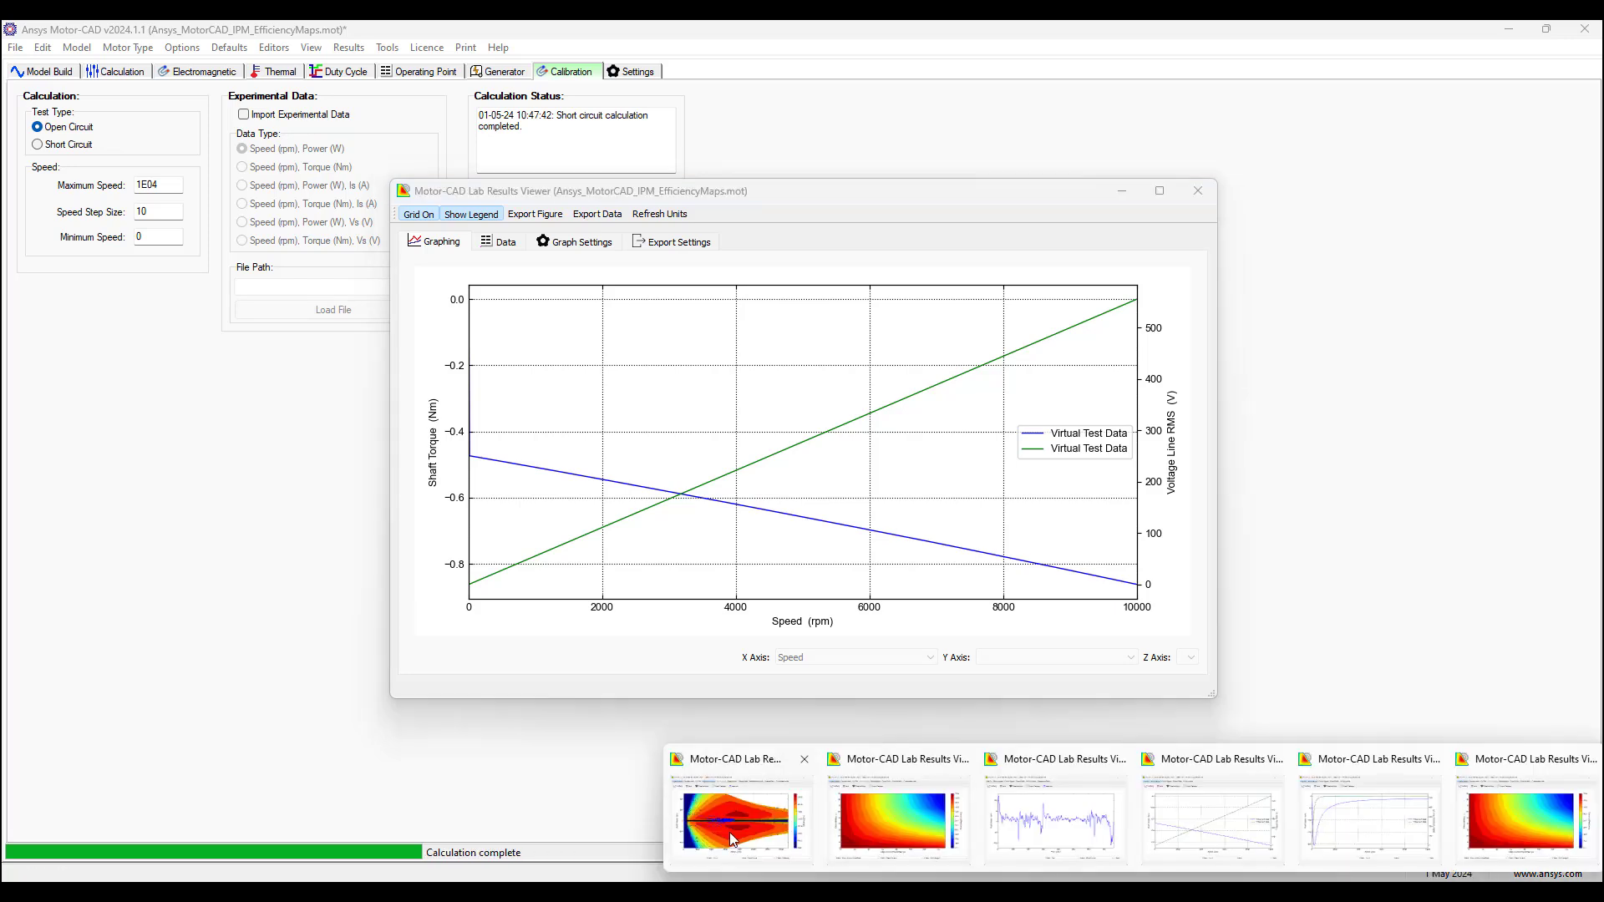
{"action": "left_click", "coordinate": [729, 832]}
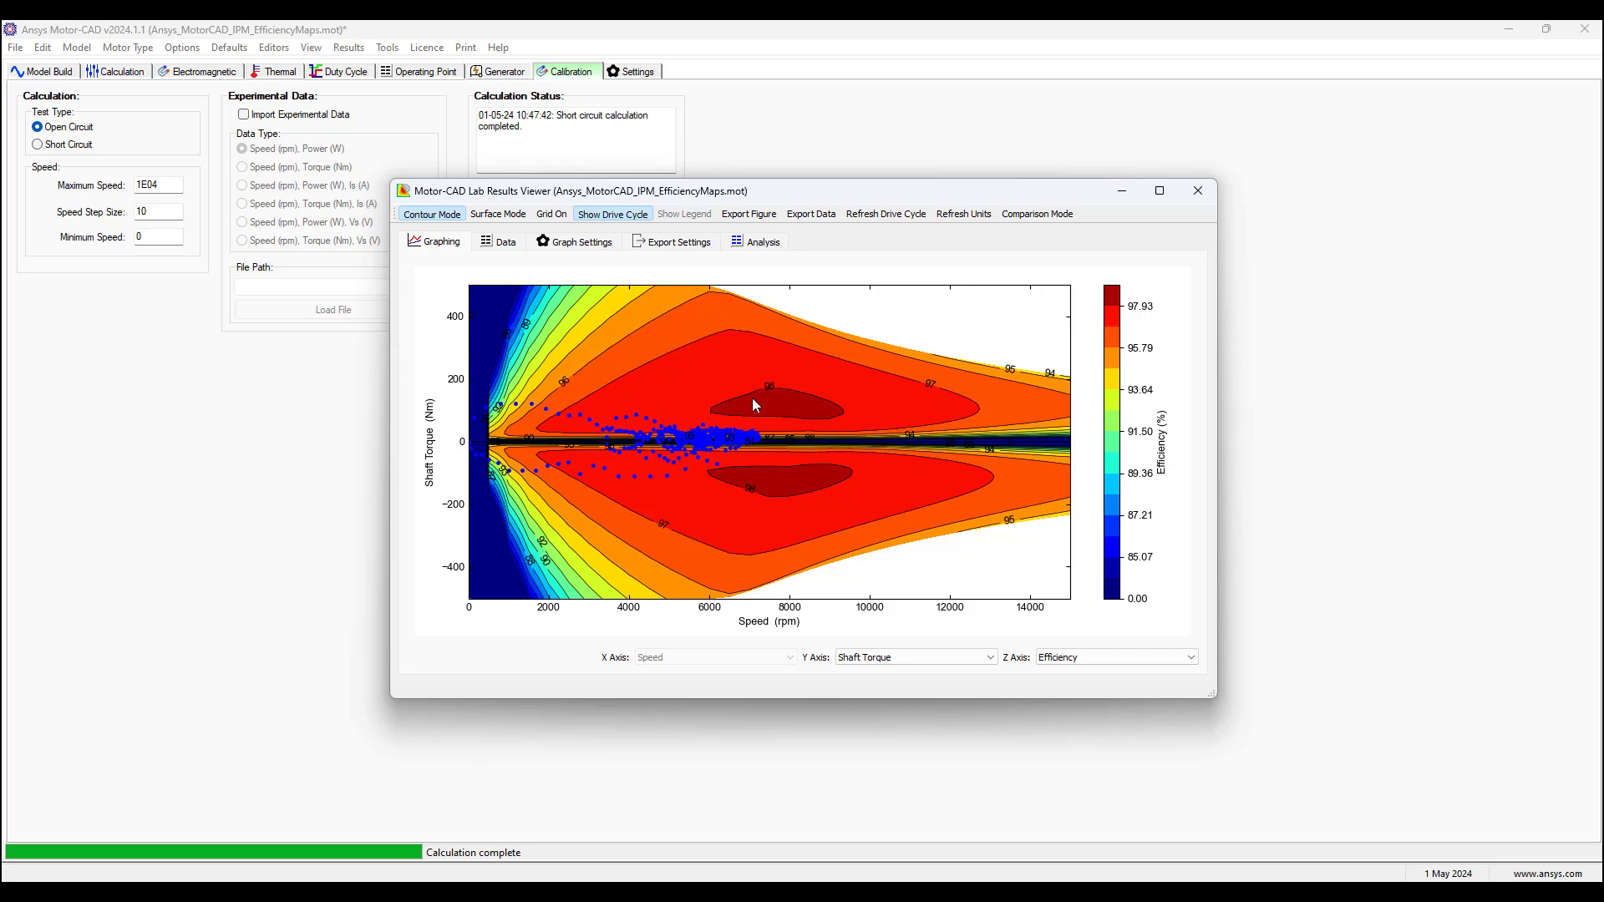
{"action": "left_click", "coordinate": [1096, 660]}
{"action": "scroll", "coordinate": [1095, 687], "scroll_direction": "down", "scroll_amount": 3}
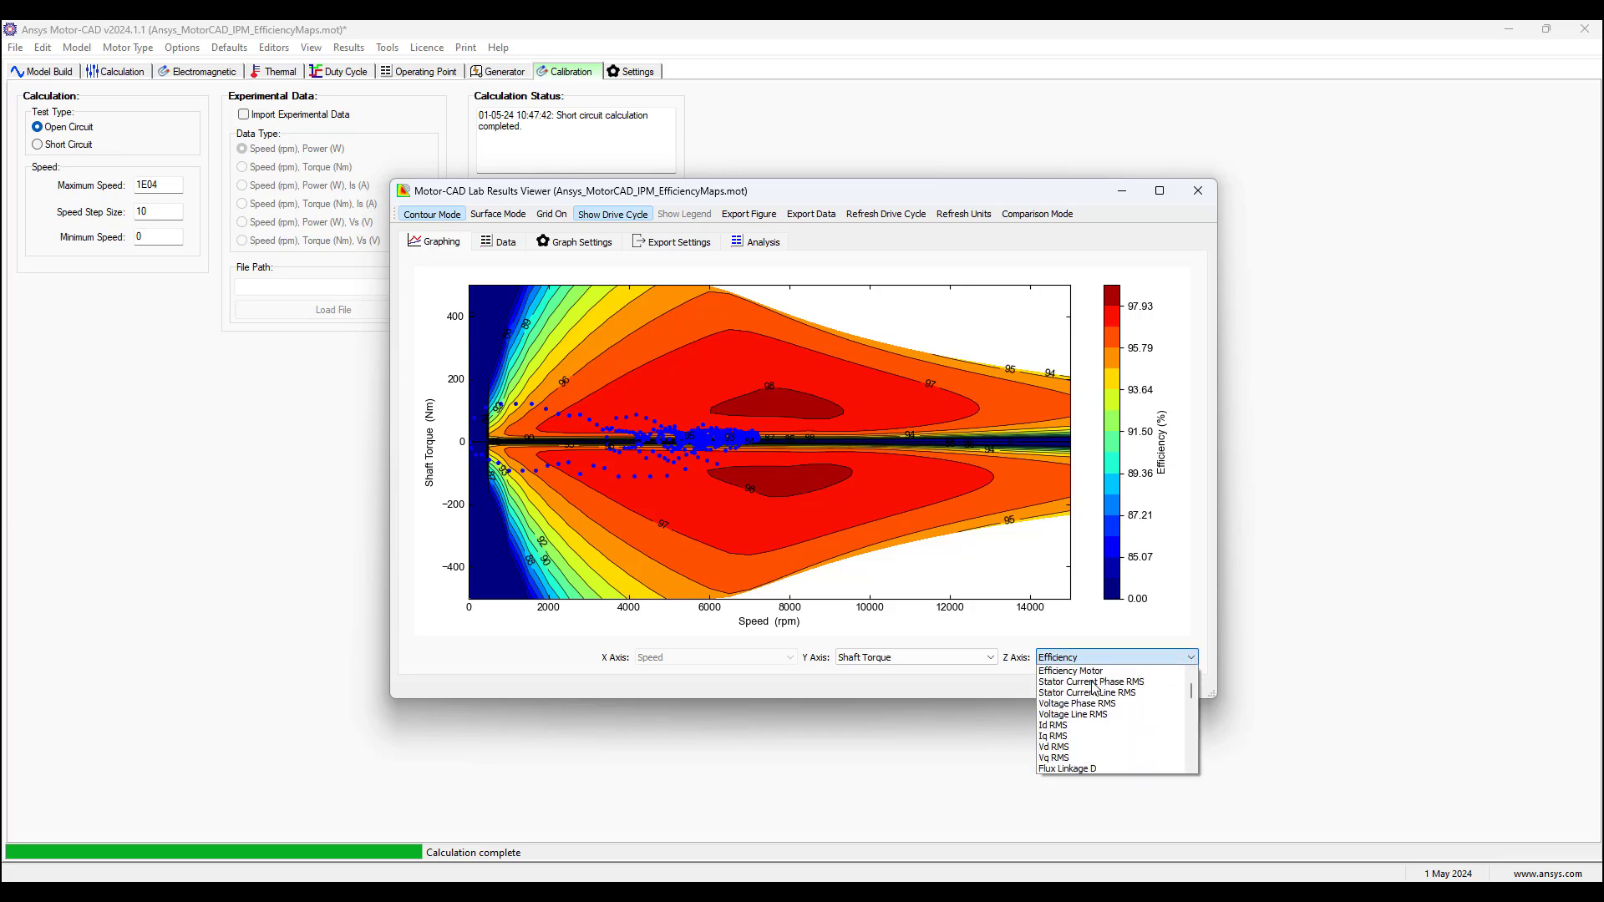
{"action": "scroll", "coordinate": [1094, 688], "scroll_direction": "down", "scroll_amount": 2}
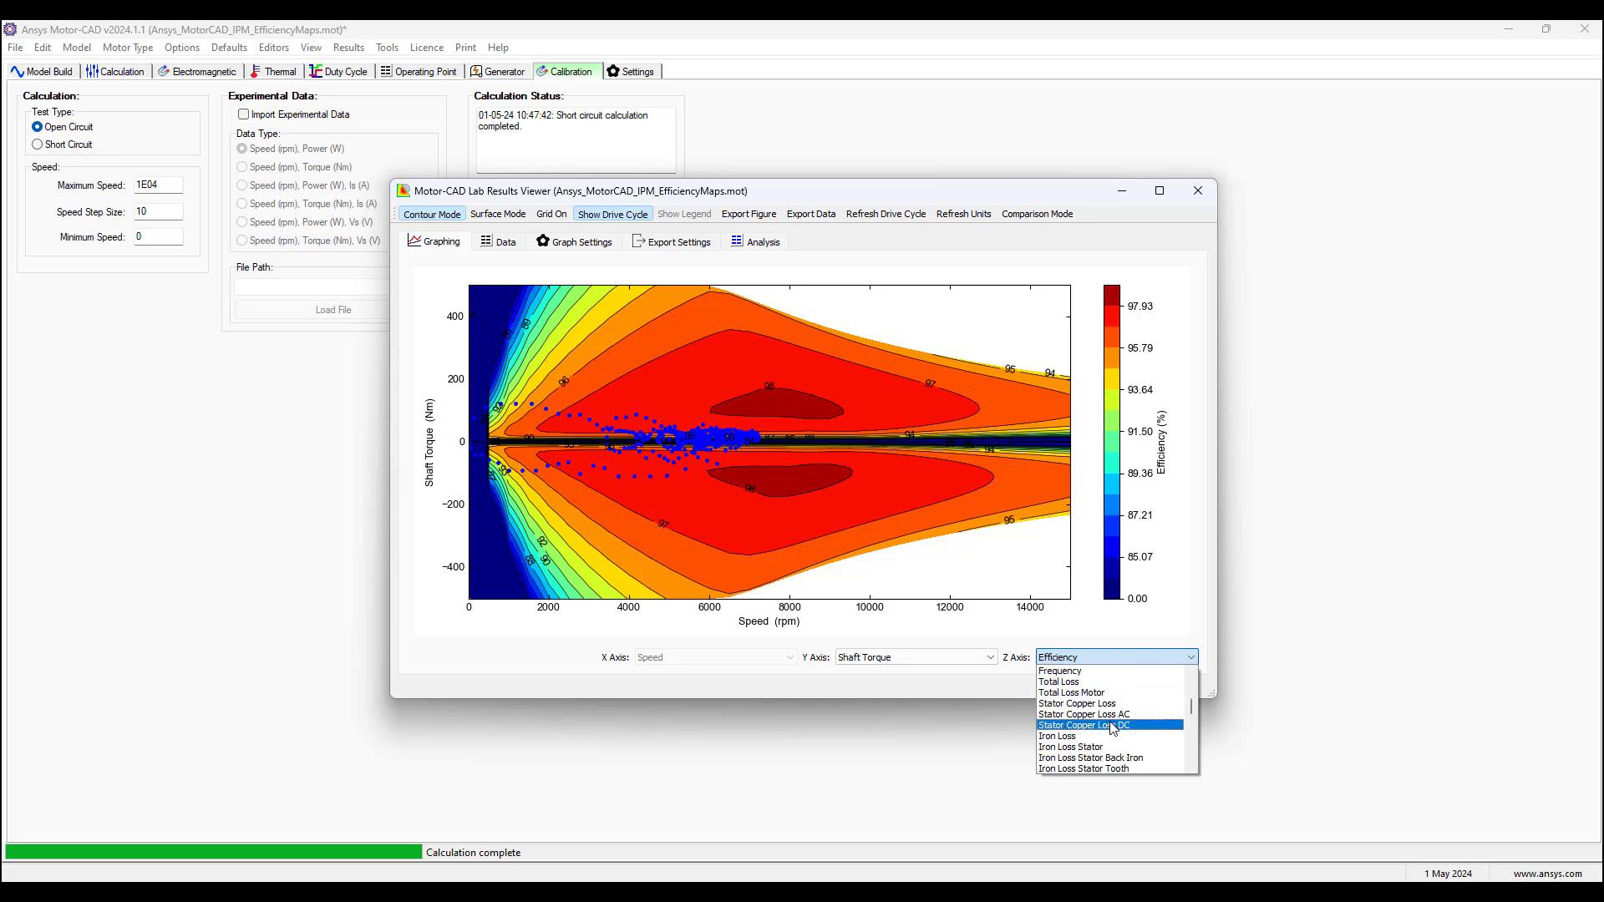
{"action": "left_click", "coordinate": [1116, 716]}
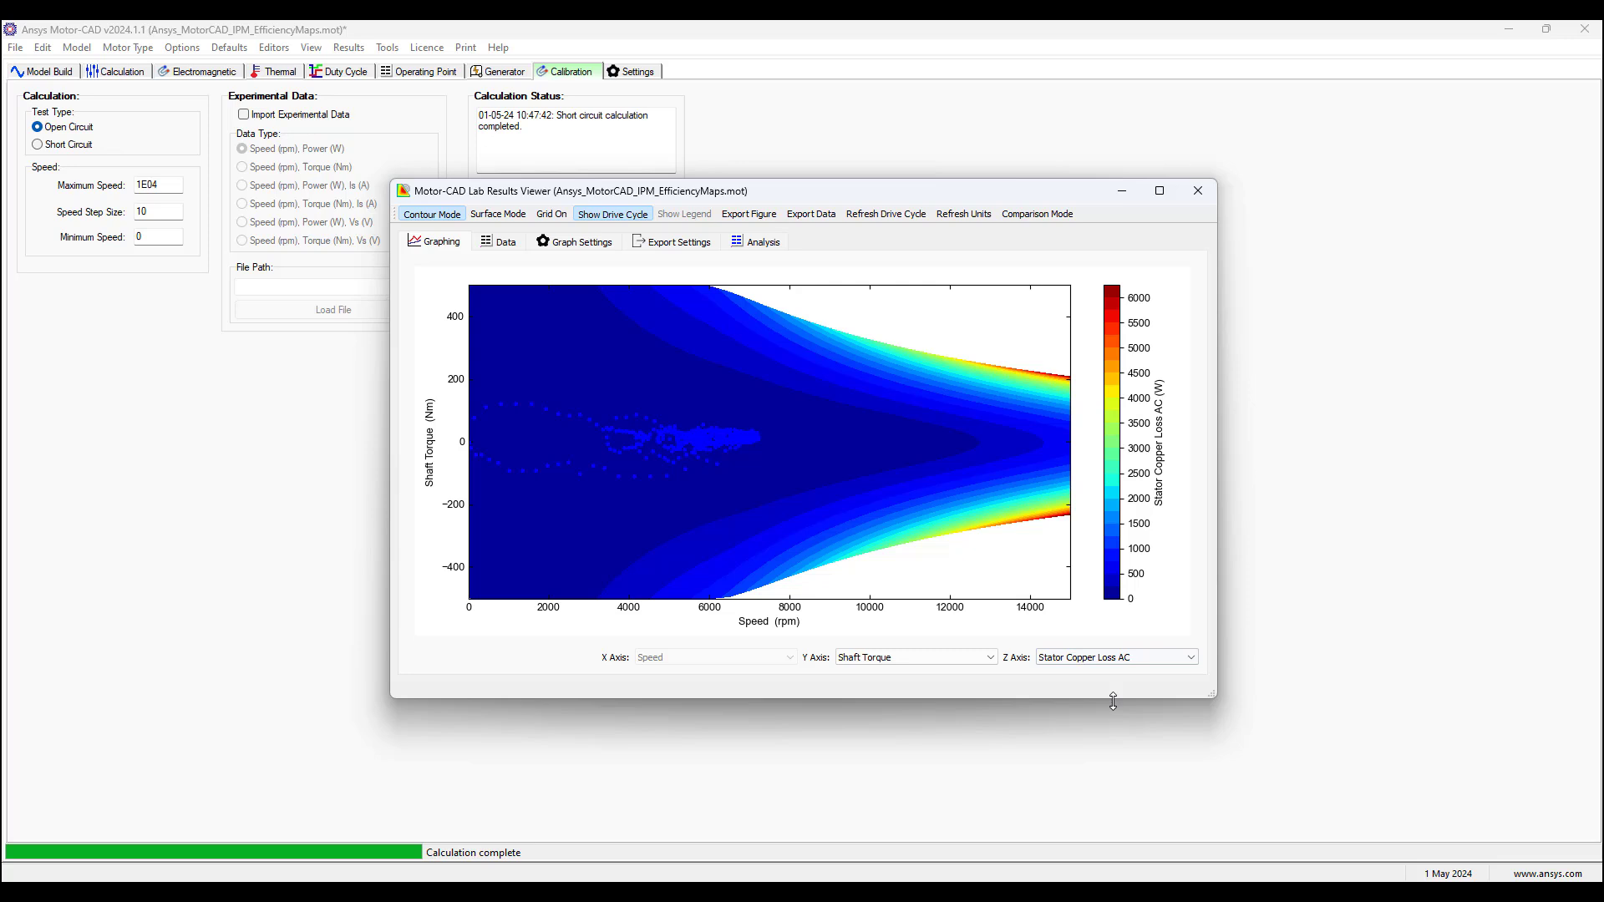
{"action": "left_click", "coordinate": [1114, 658]}
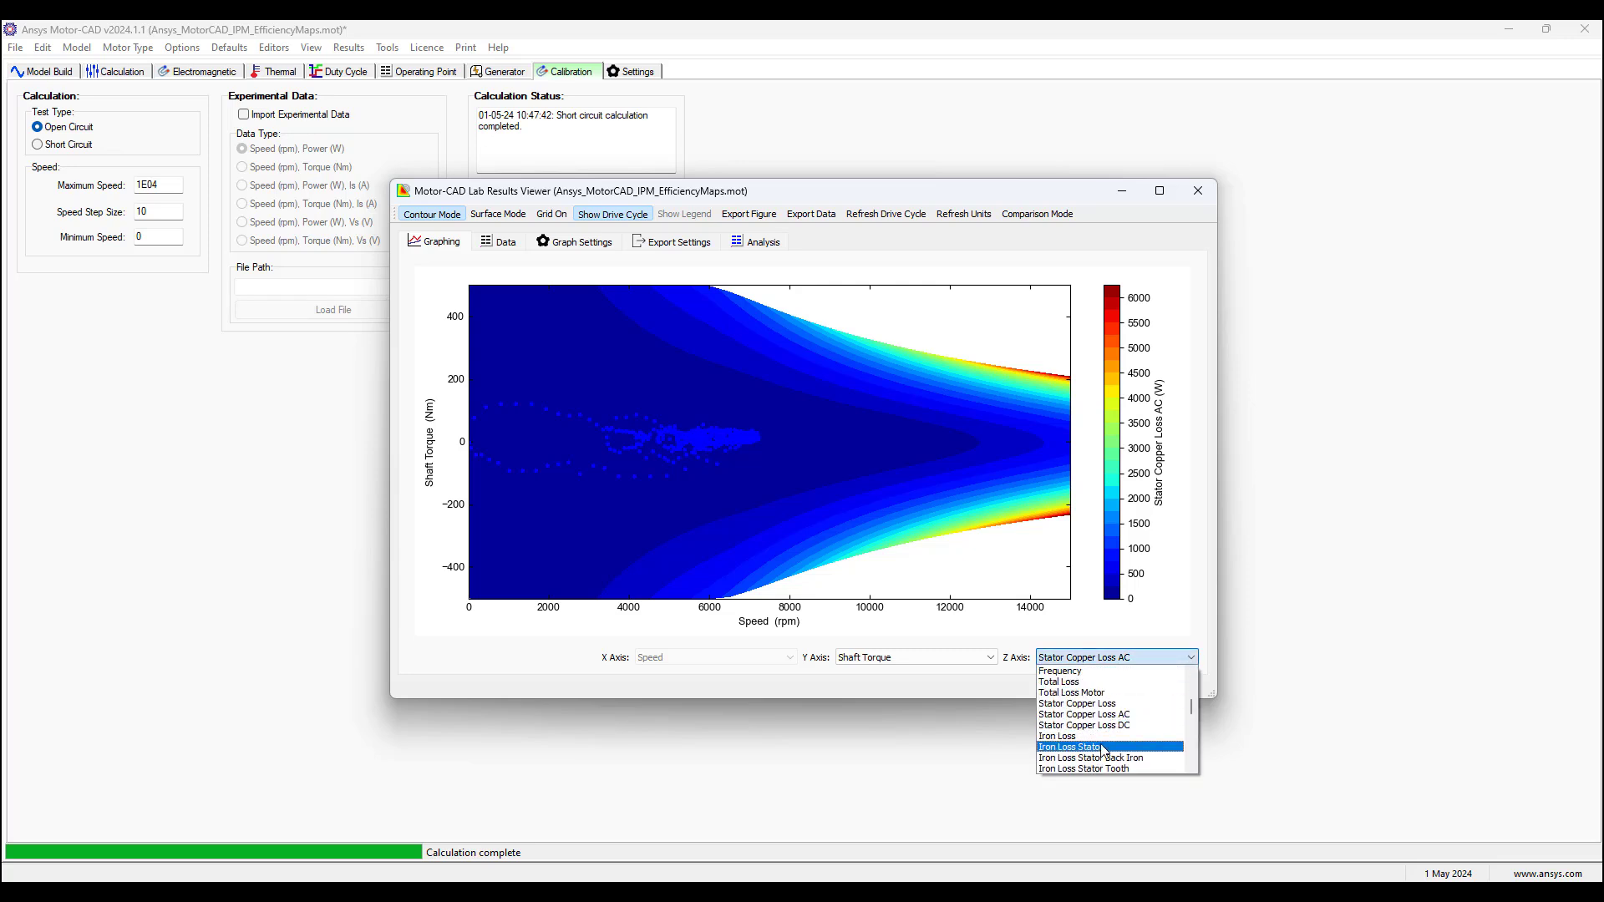
{"action": "left_click", "coordinate": [1101, 748]}
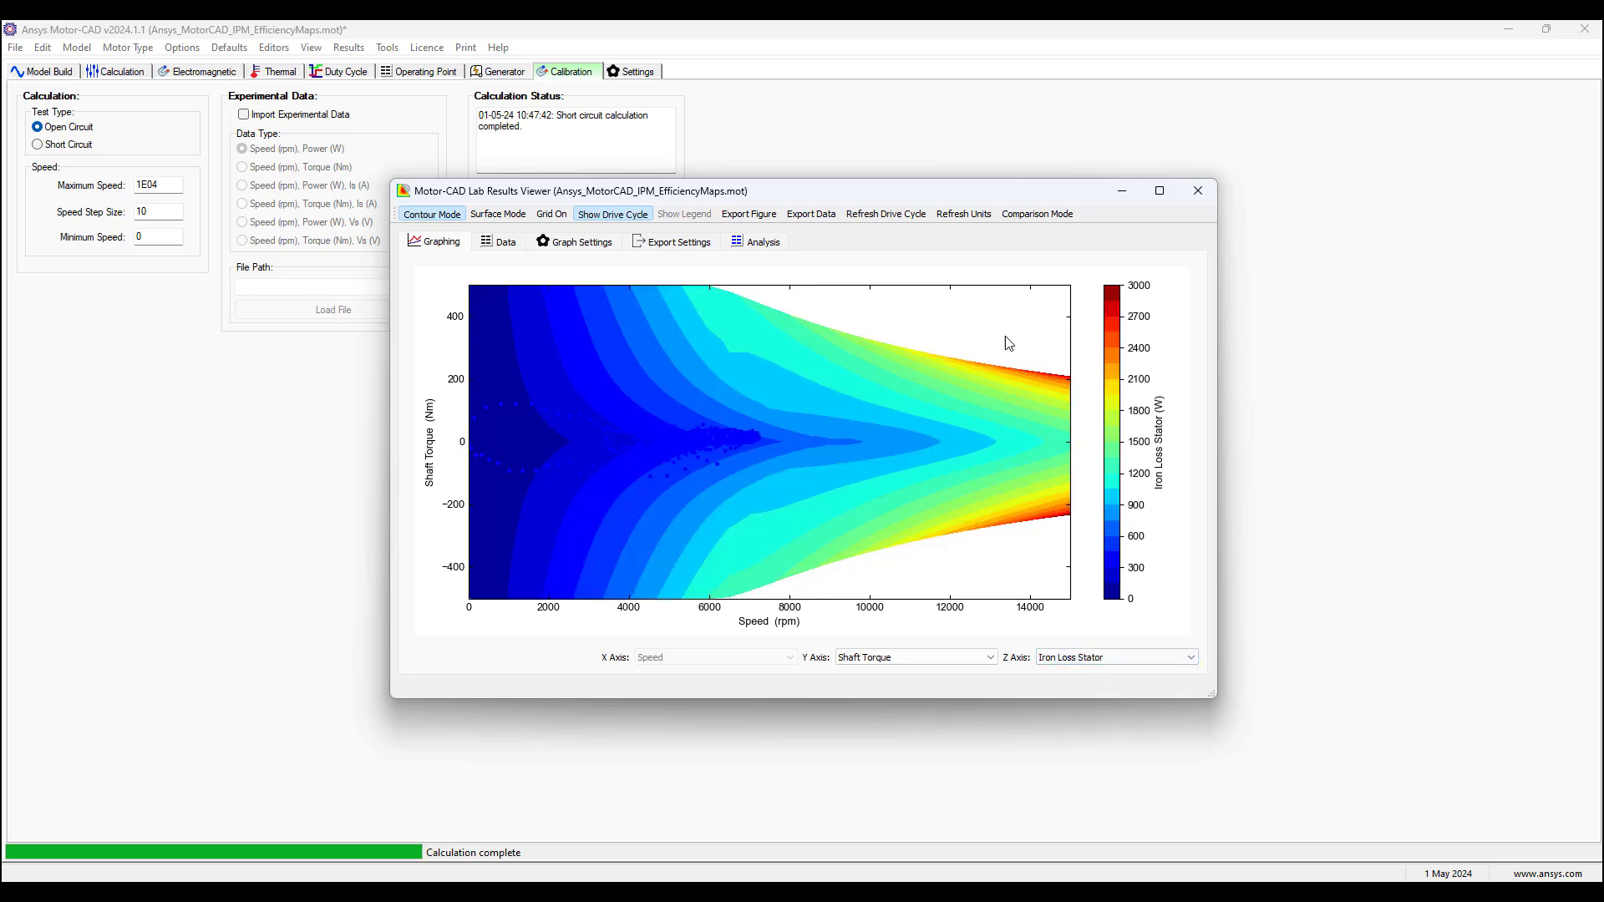
Step: Run Tools > Saturation and Loss Maps and show the D-axis flux linkage map (73.5–109.5 mVs)
{"action": "left_click", "coordinate": [386, 47]}
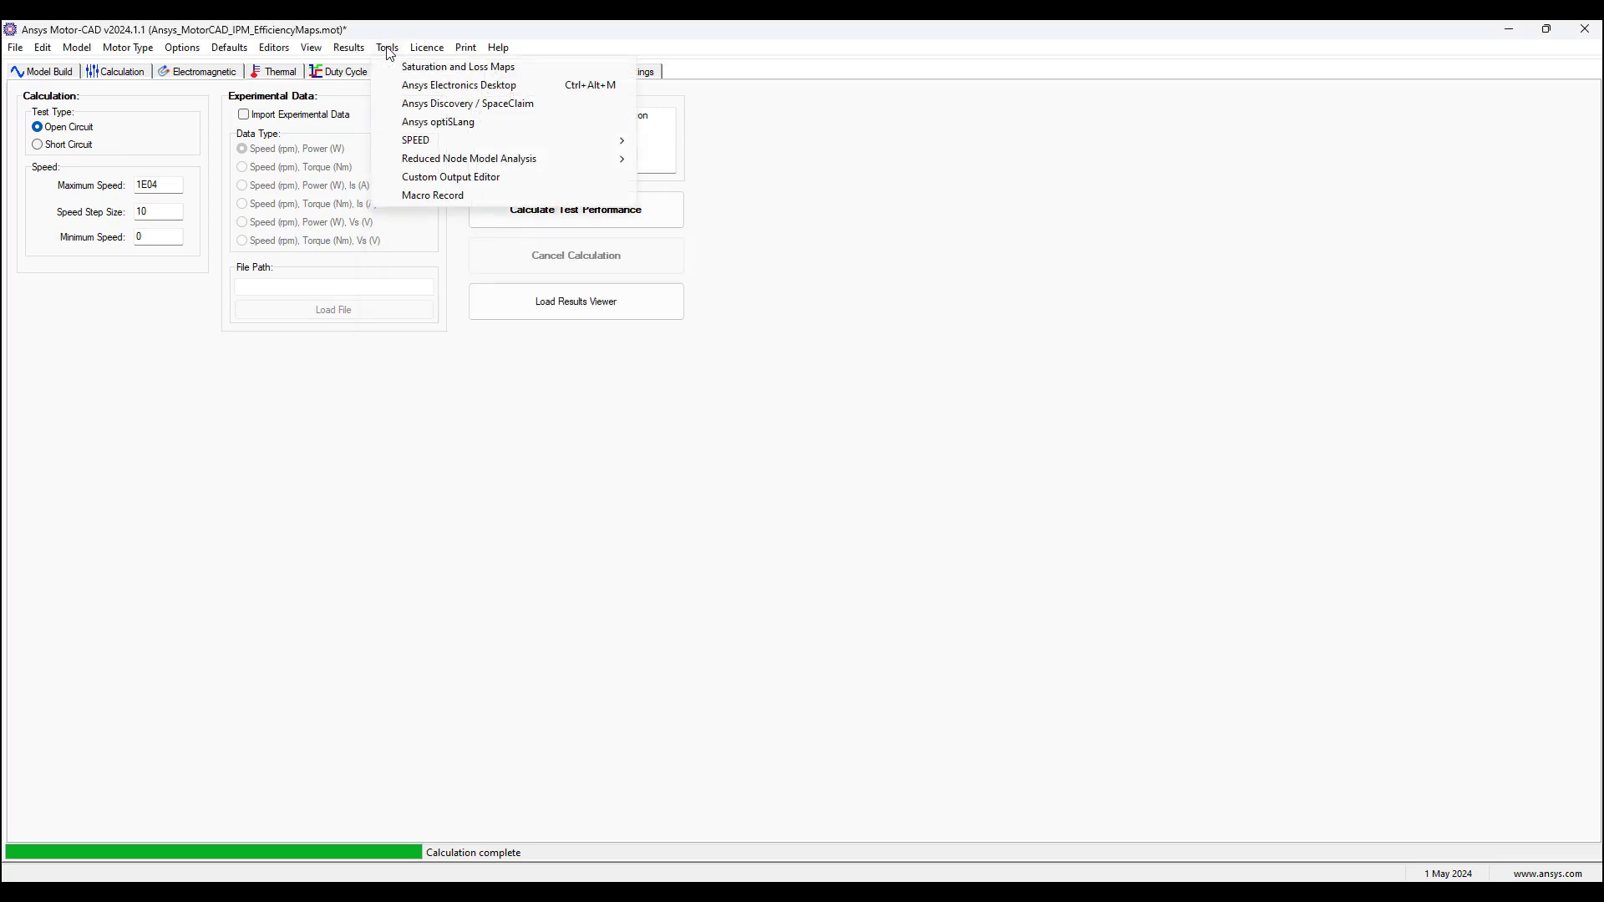
{"action": "left_click", "coordinate": [426, 67]}
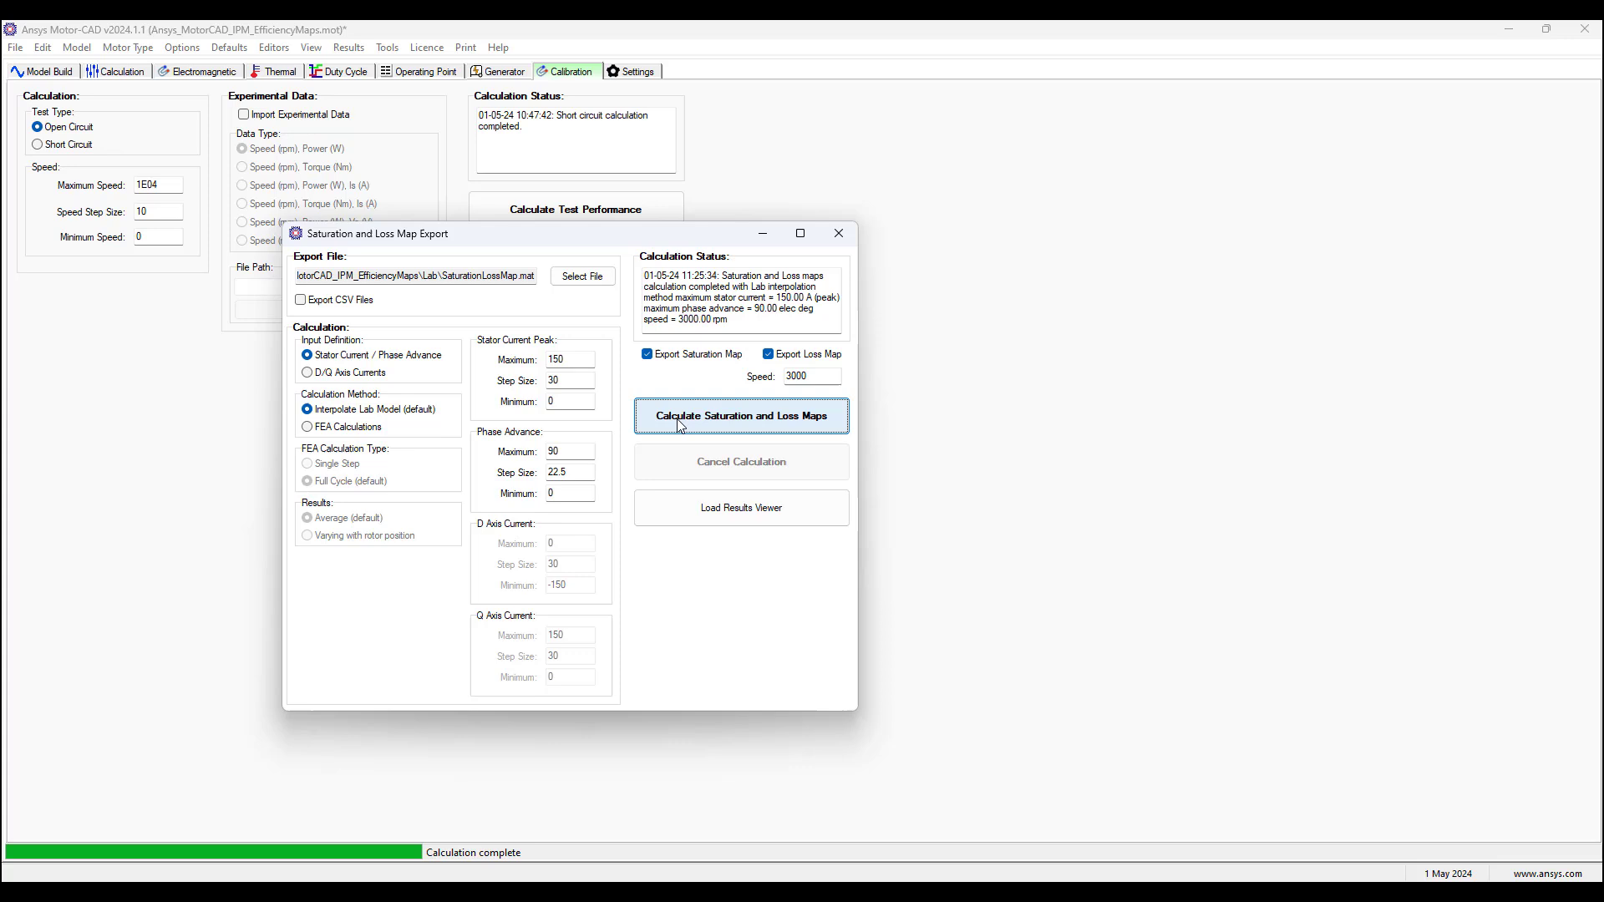
{"action": "mouse_move", "coordinate": [1300, 877]}
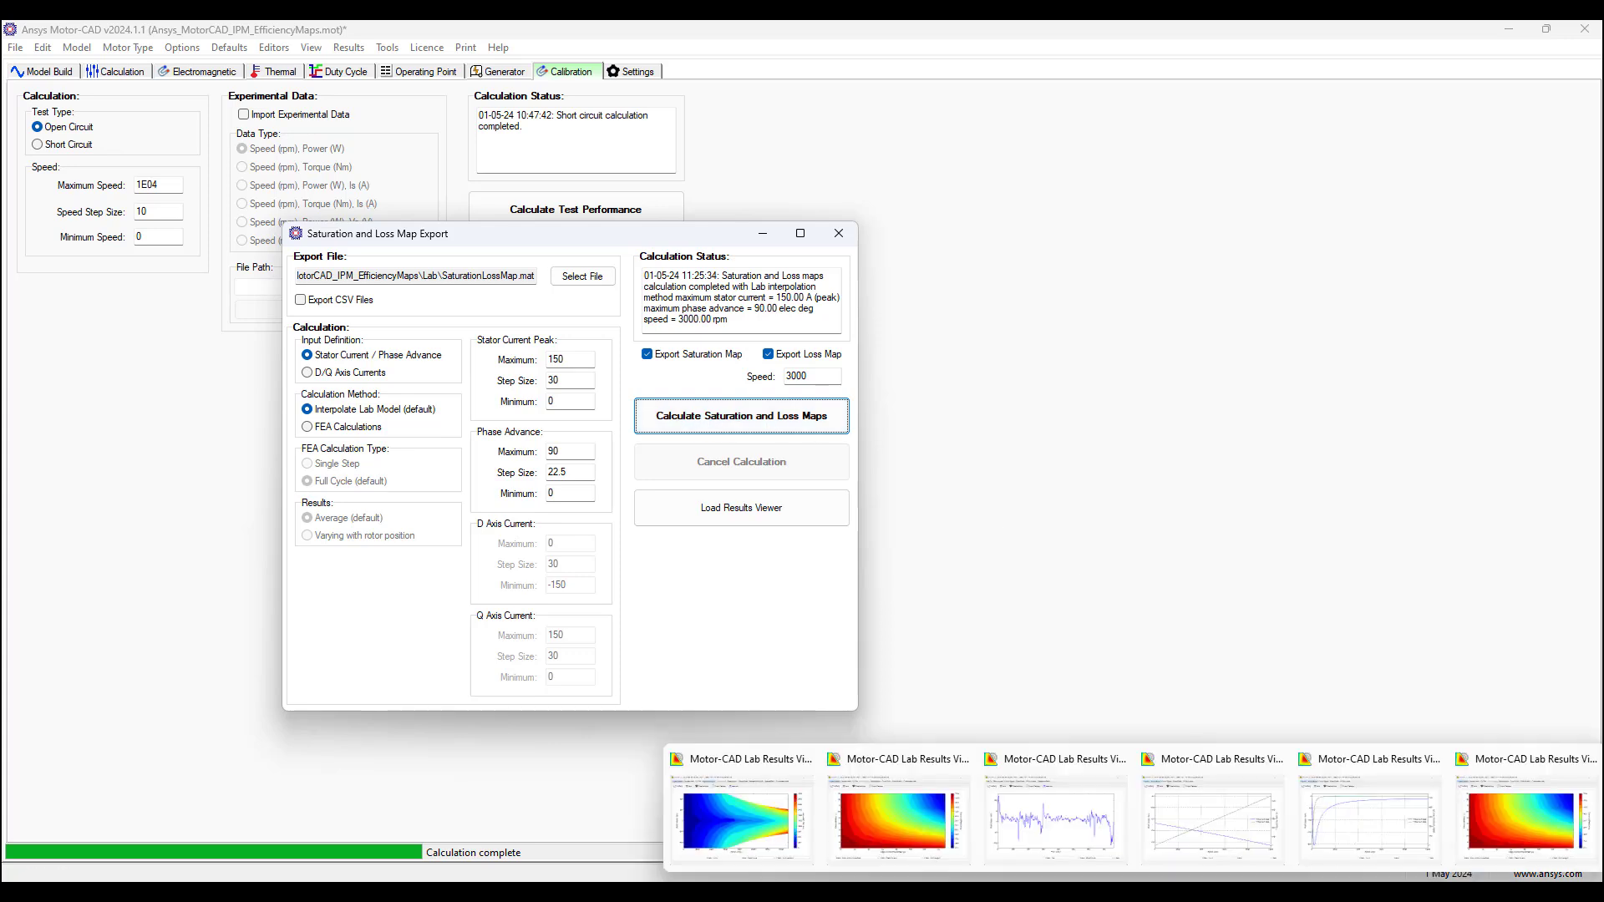
{"action": "left_click", "coordinate": [1296, 752]}
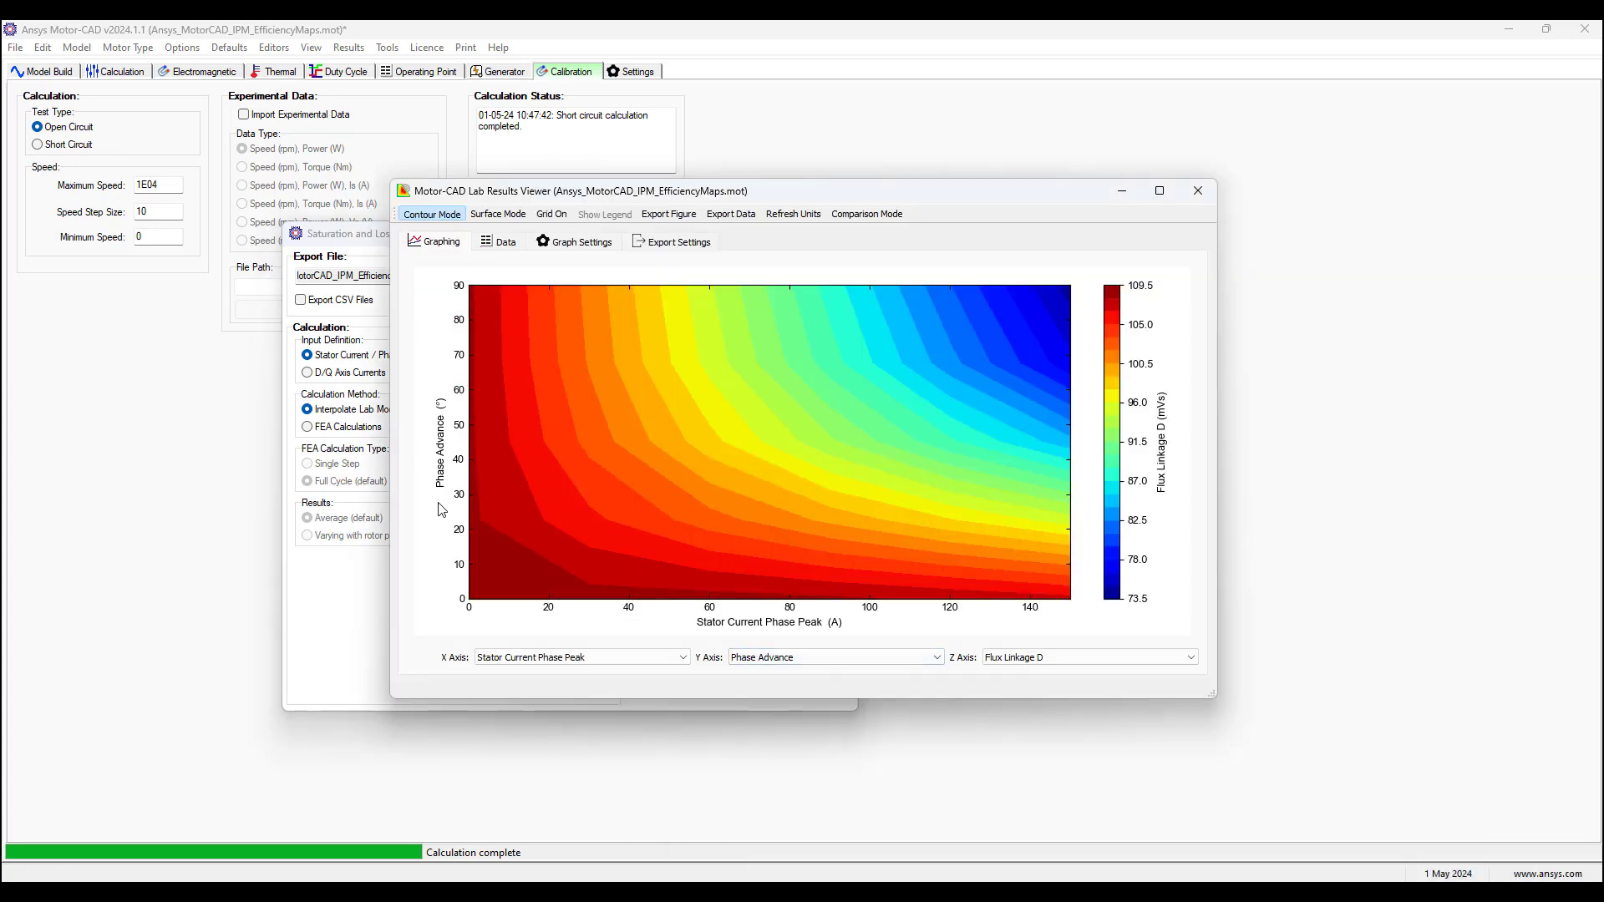